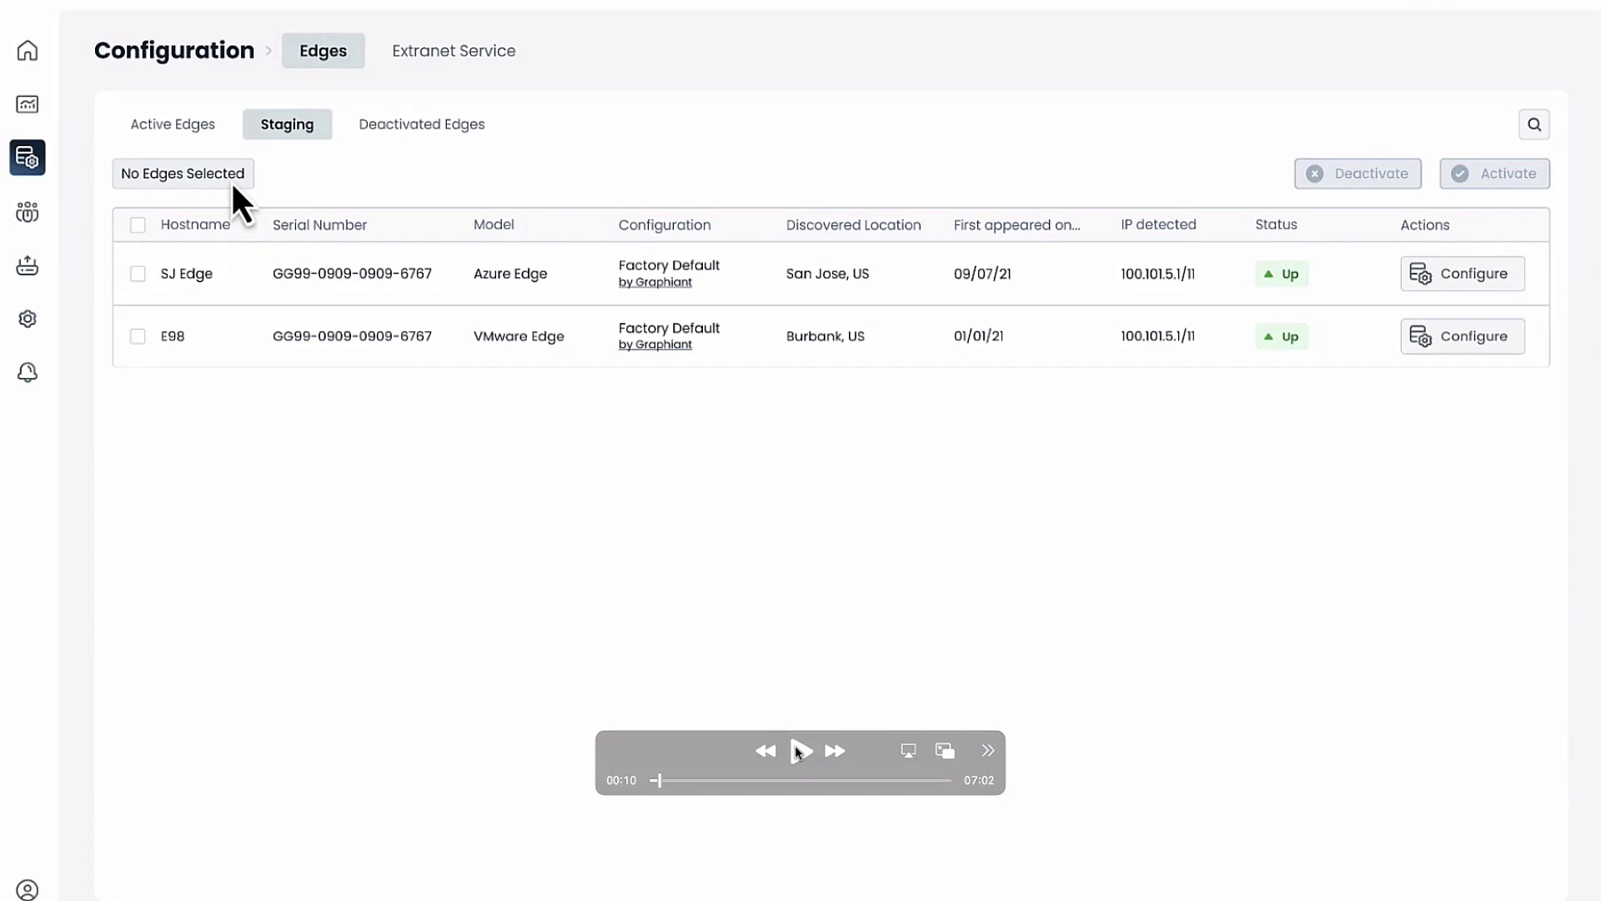
Activate SJ Edge so it moves from Staging into the Active Edges list
{"action": "left_click", "coordinate": [798, 750]}
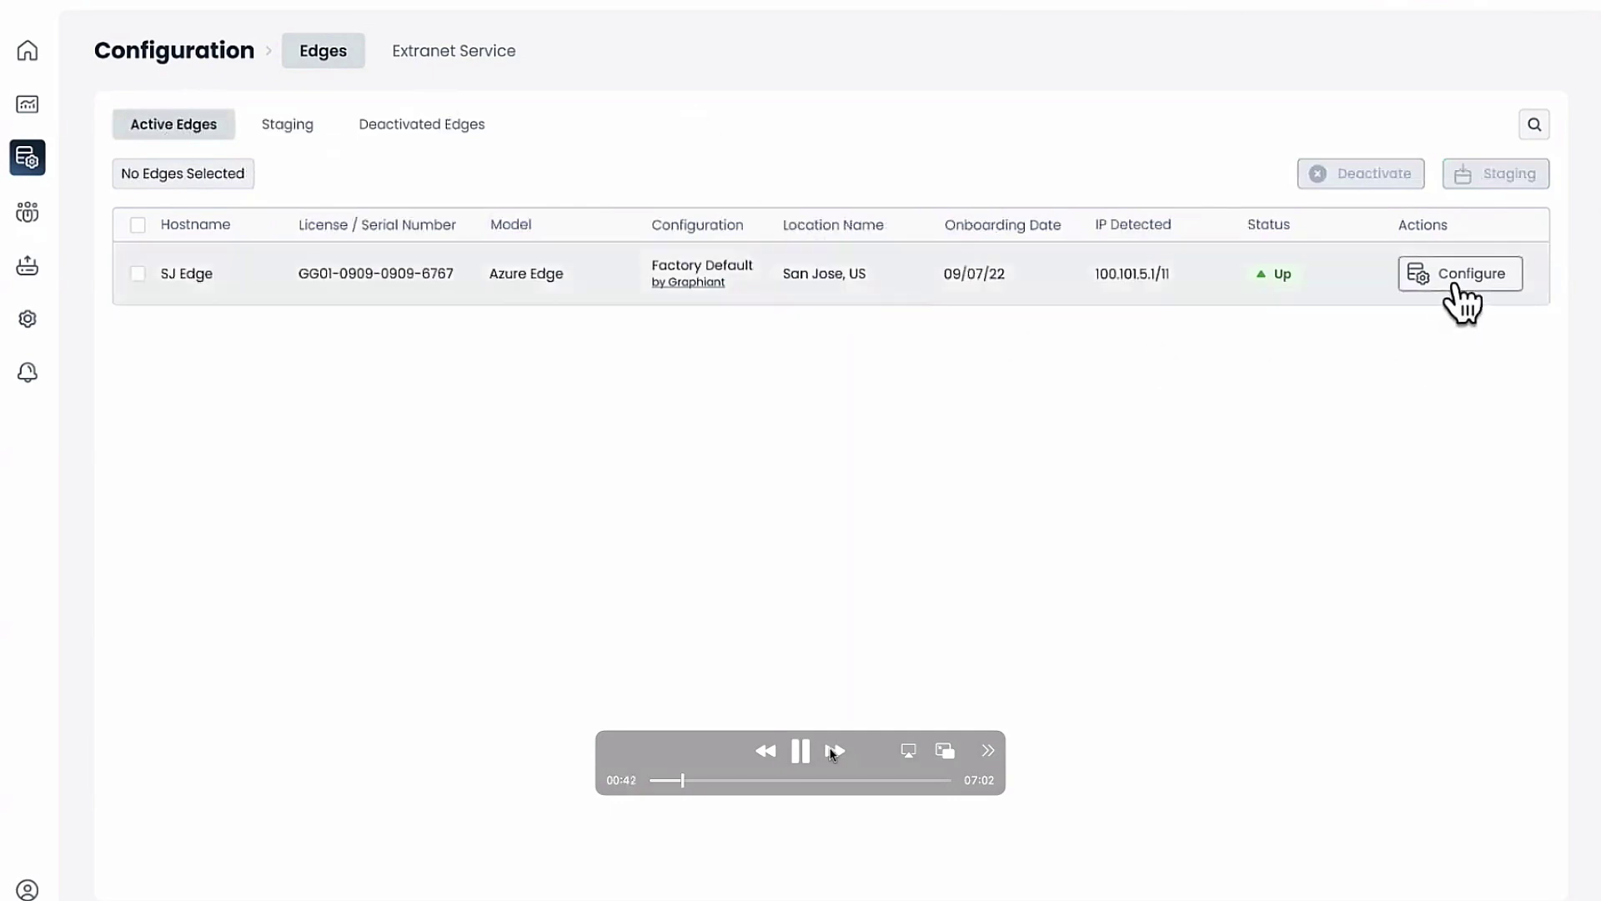
{"action": "left_click", "coordinate": [801, 752]}
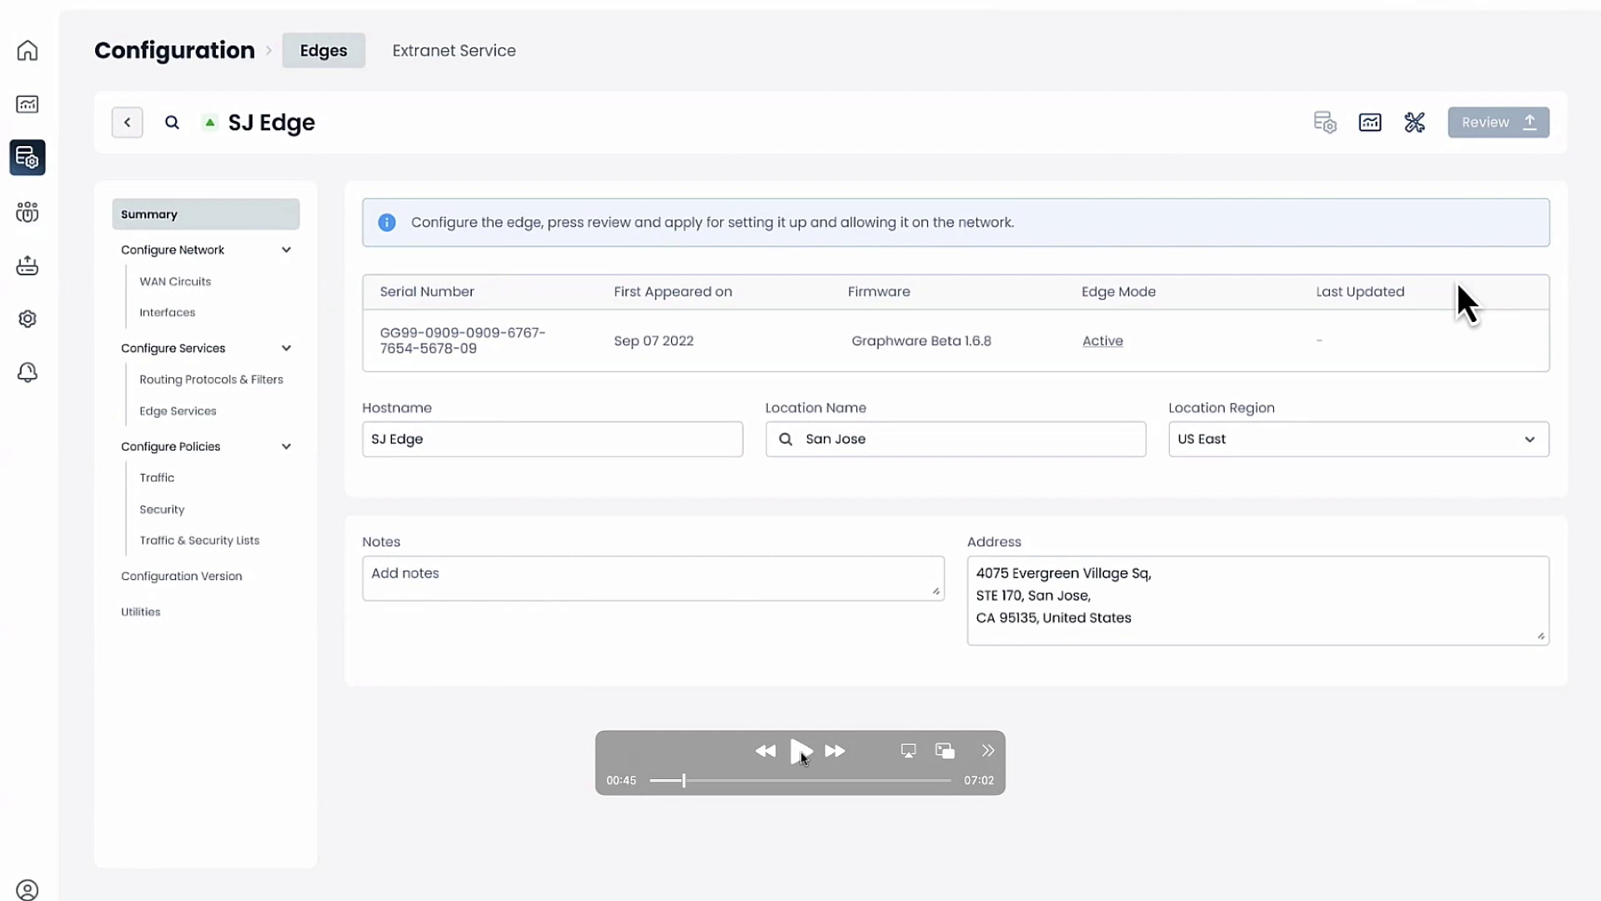
{"action": "left_click", "coordinate": [801, 752]}
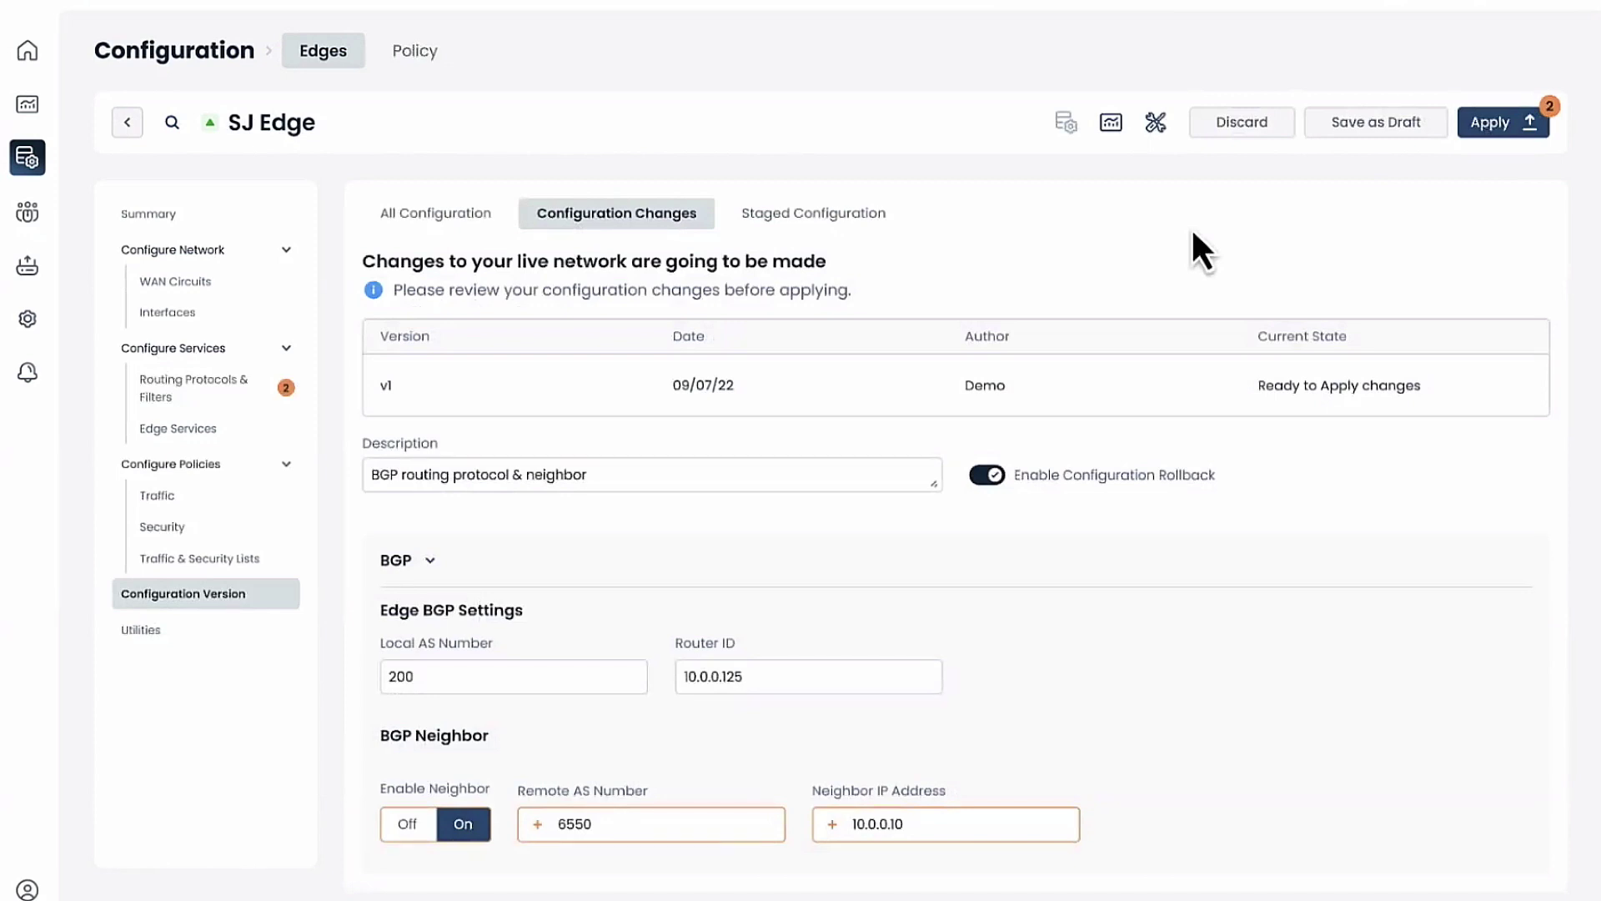
Apply the changes and bring up SJ Edge's Edge Info connectivity map, with MPLS flagged bad
{"action": "mouse_move", "coordinate": [805, 807]}
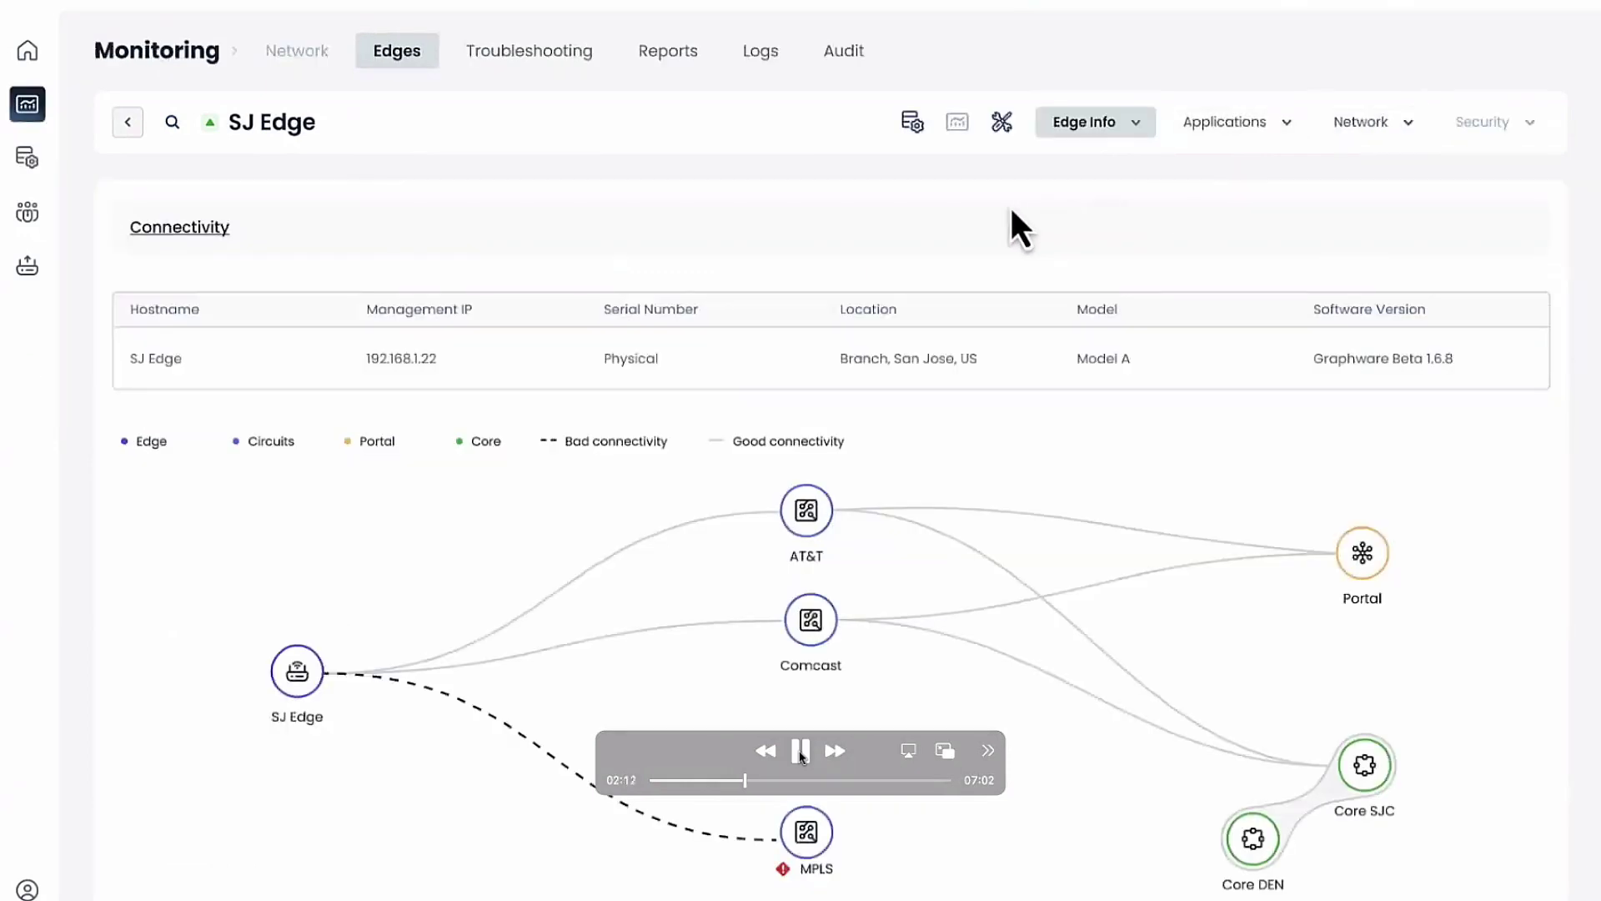
{"action": "left_click", "coordinate": [801, 754]}
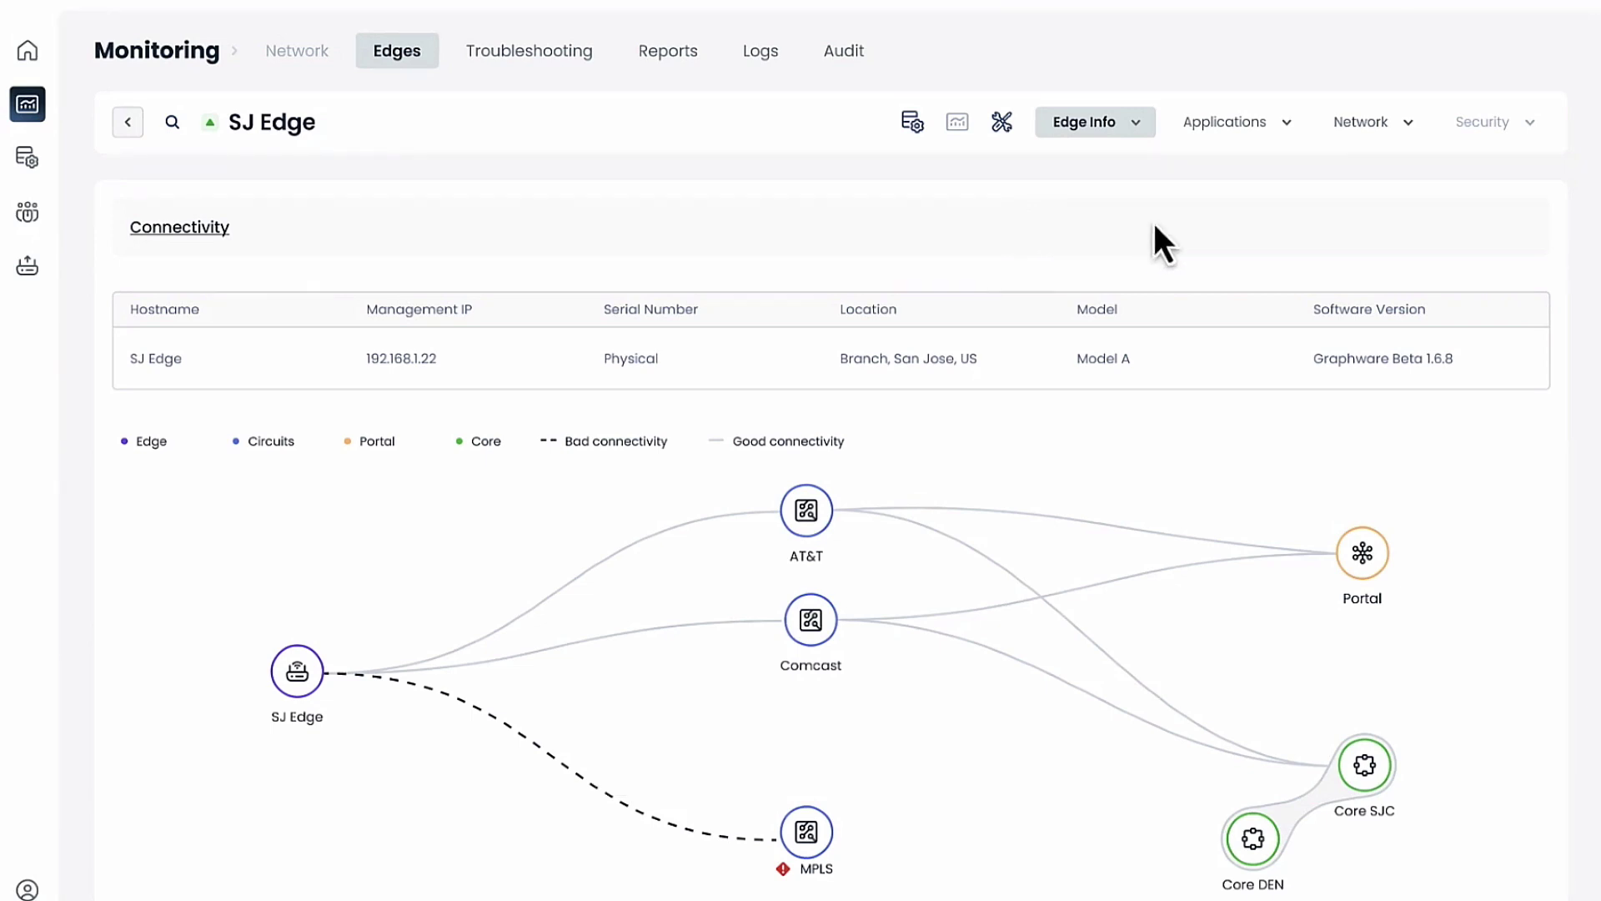
Show SJ Edge's BGP monitoring view and open the Corporate segment's details
{"action": "left_click", "coordinate": [1391, 133]}
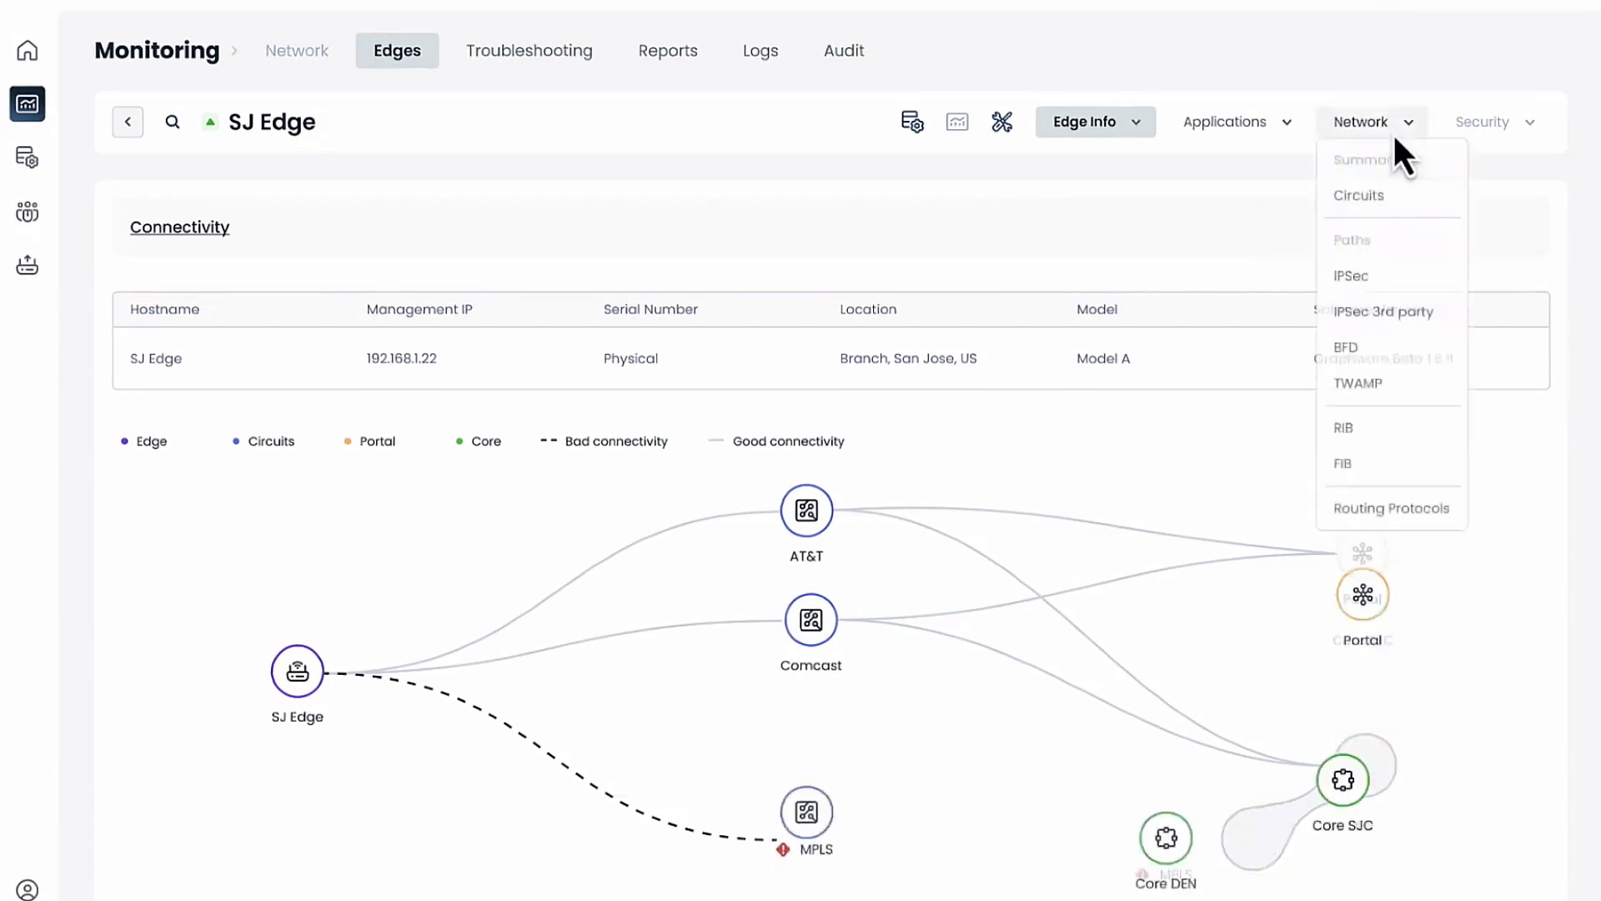
{"action": "left_click", "coordinate": [1359, 510]}
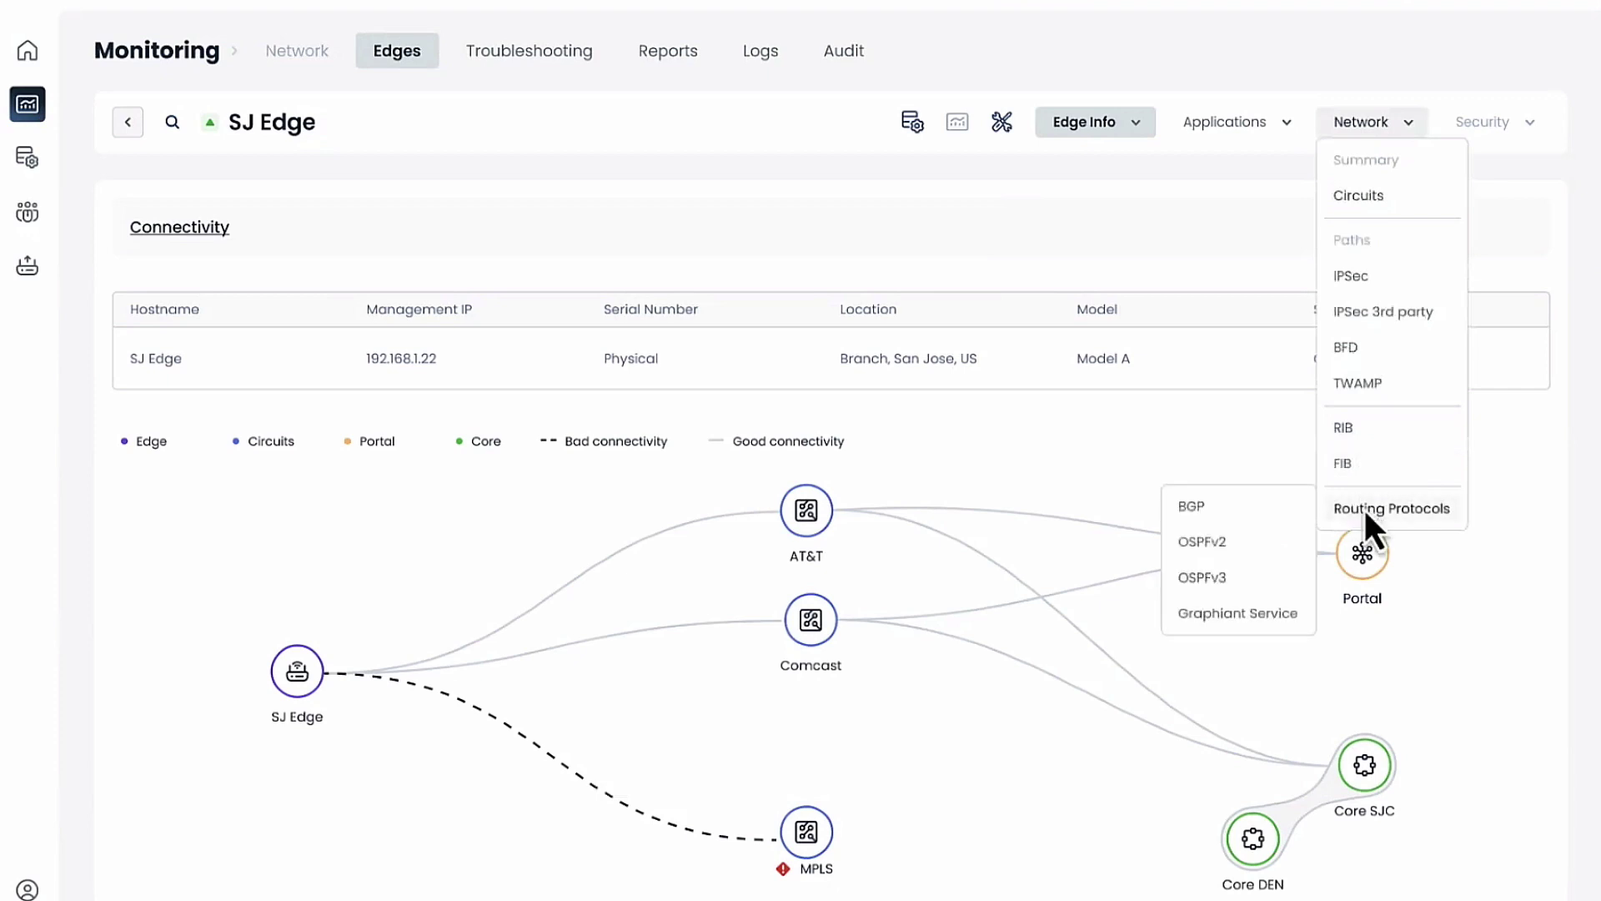
{"action": "left_click", "coordinate": [1226, 506]}
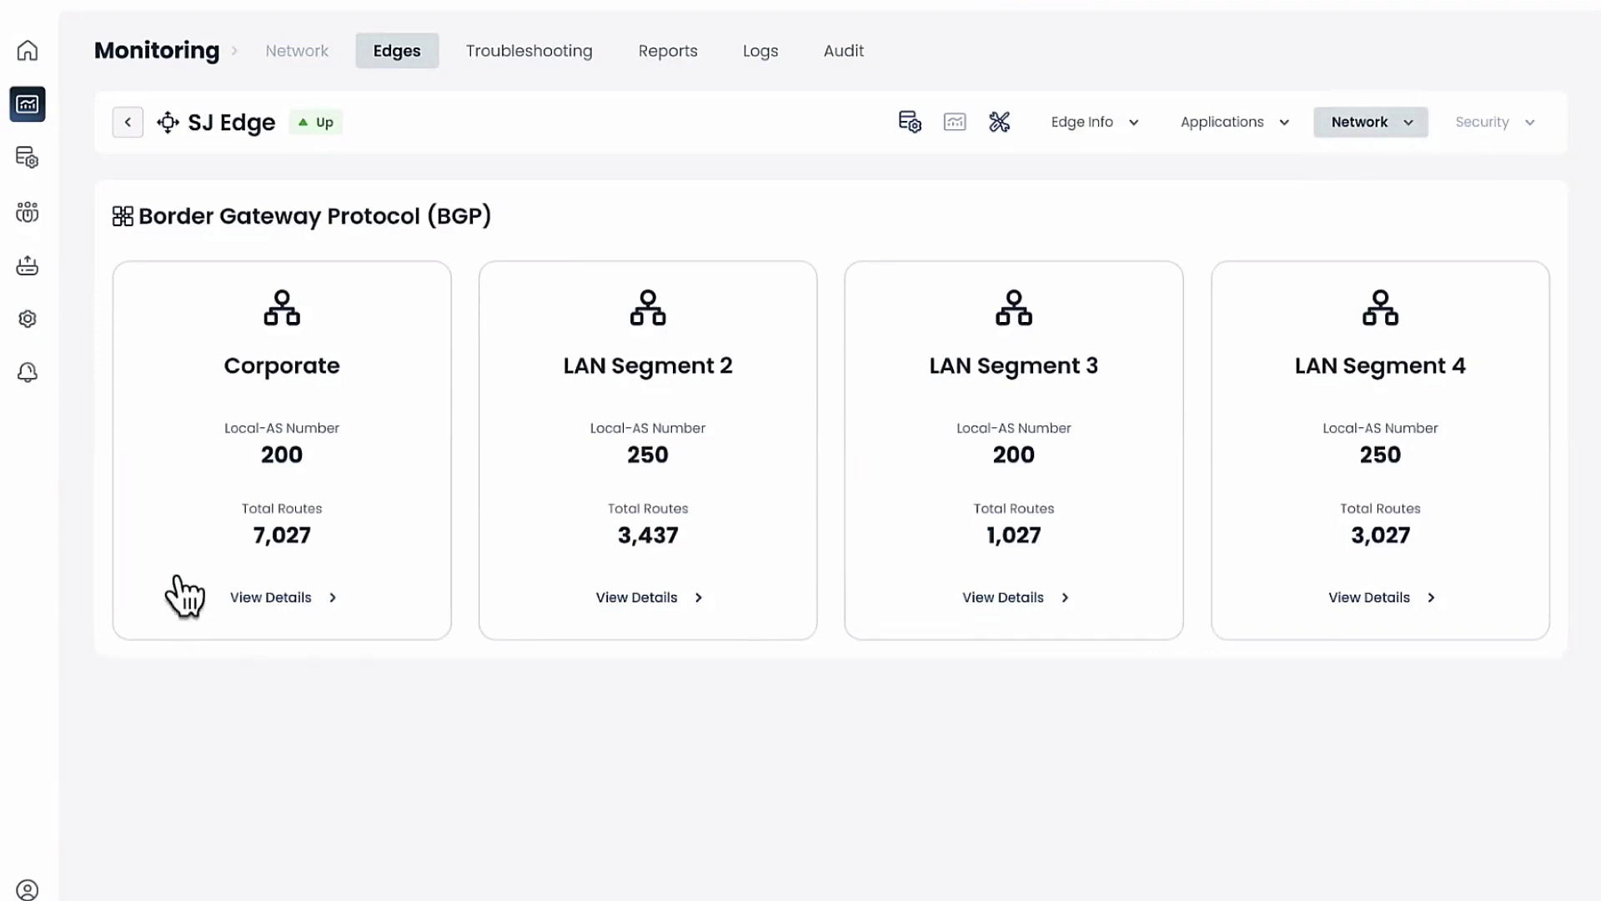
{"action": "left_click", "coordinate": [289, 608]}
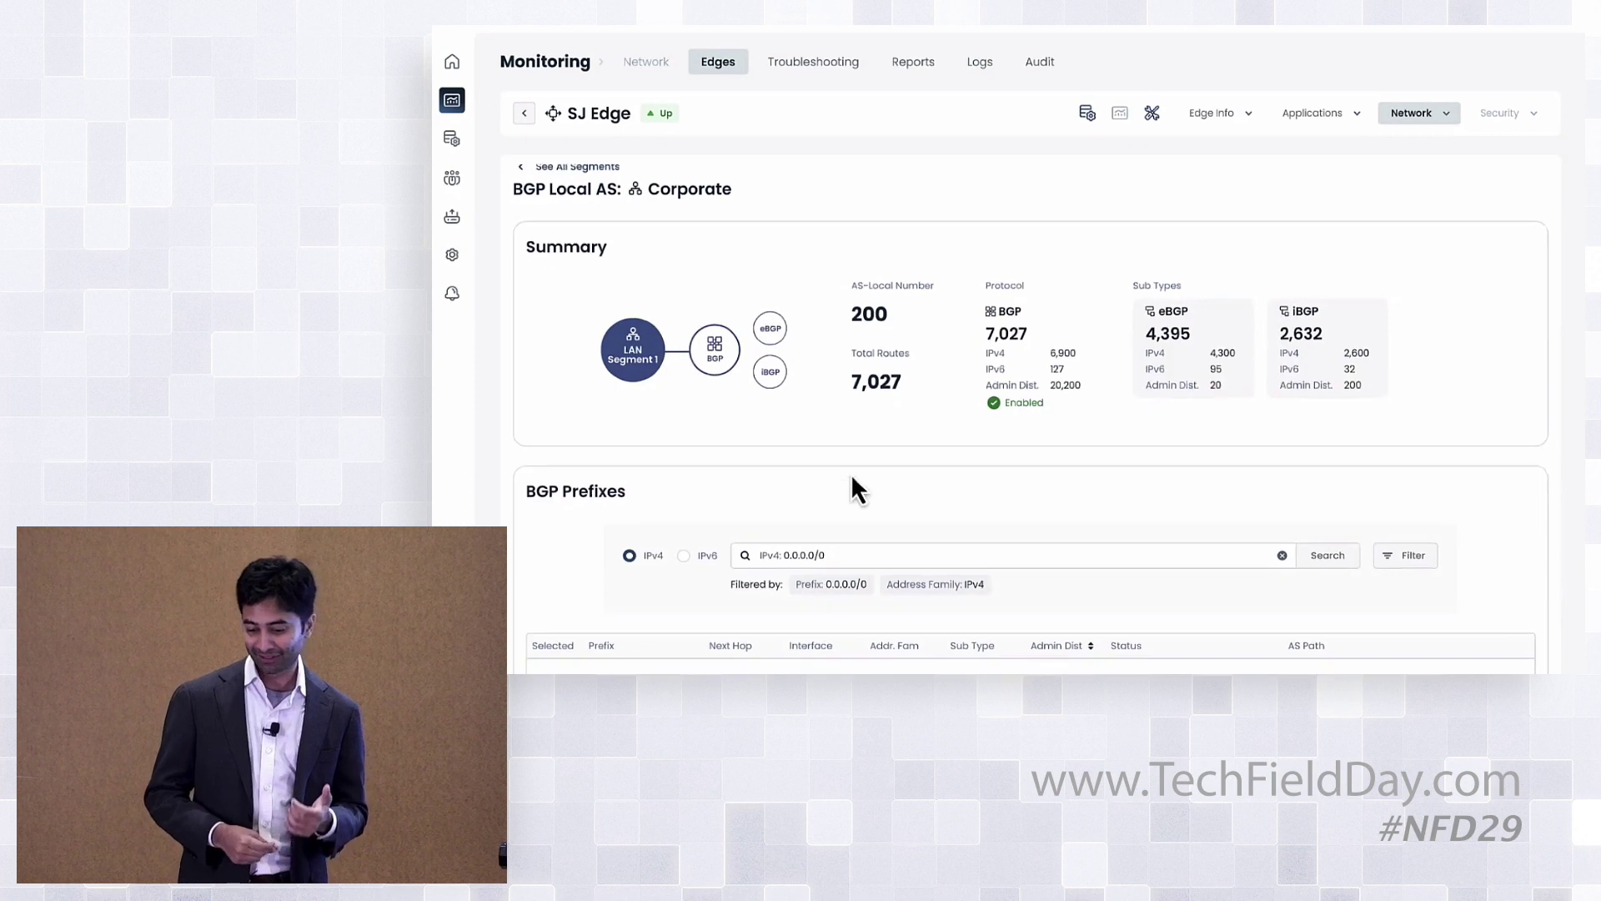
Scroll down to the Corporate BGP prefix table of 0.0.0.0/0 eBGP routes via 10.0.0.10
{"action": "scroll", "coordinate": [851, 473], "scroll_direction": "down", "scroll_amount": 2}
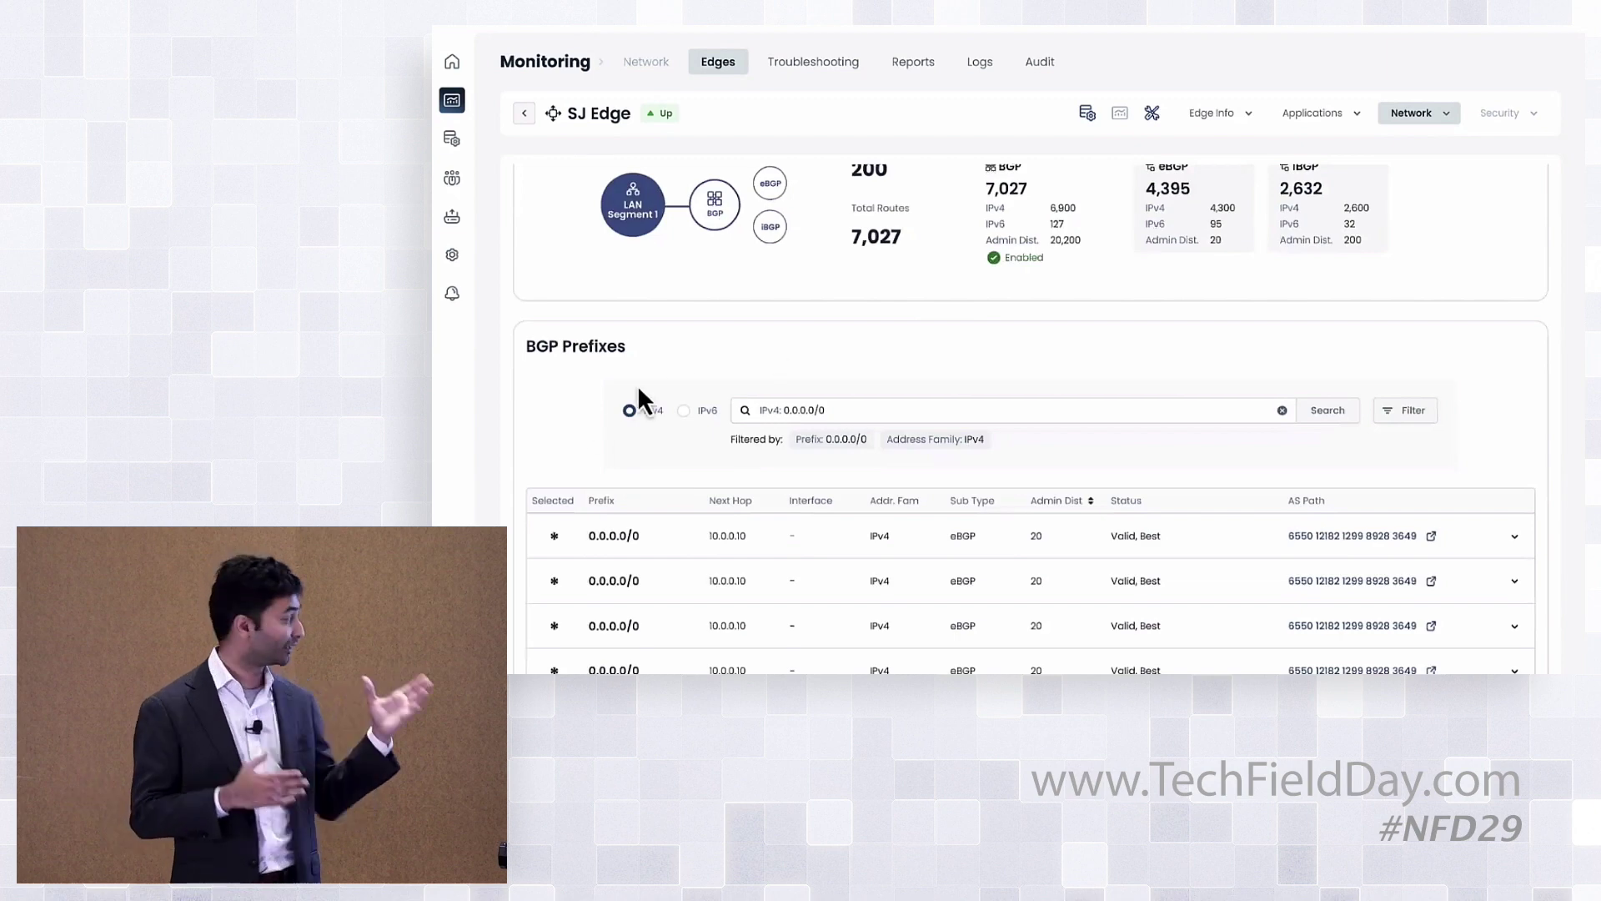
{"action": "scroll", "coordinate": [662, 466], "scroll_direction": "down", "scroll_amount": 1}
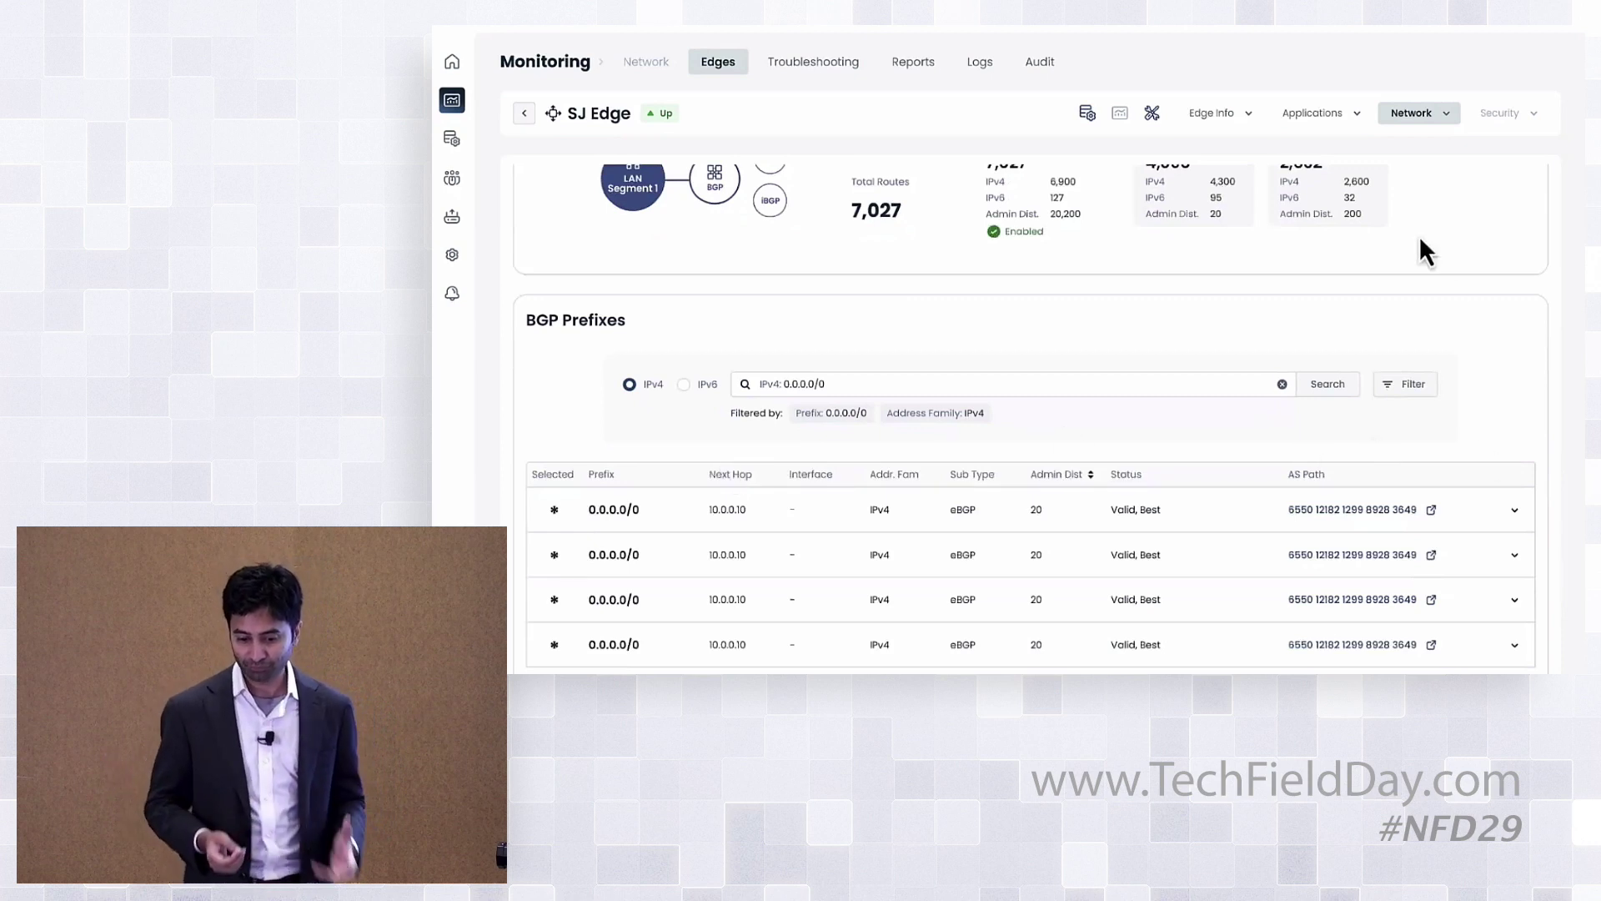
{"action": "scroll", "coordinate": [1420, 240], "scroll_direction": "up", "scroll_amount": 3}
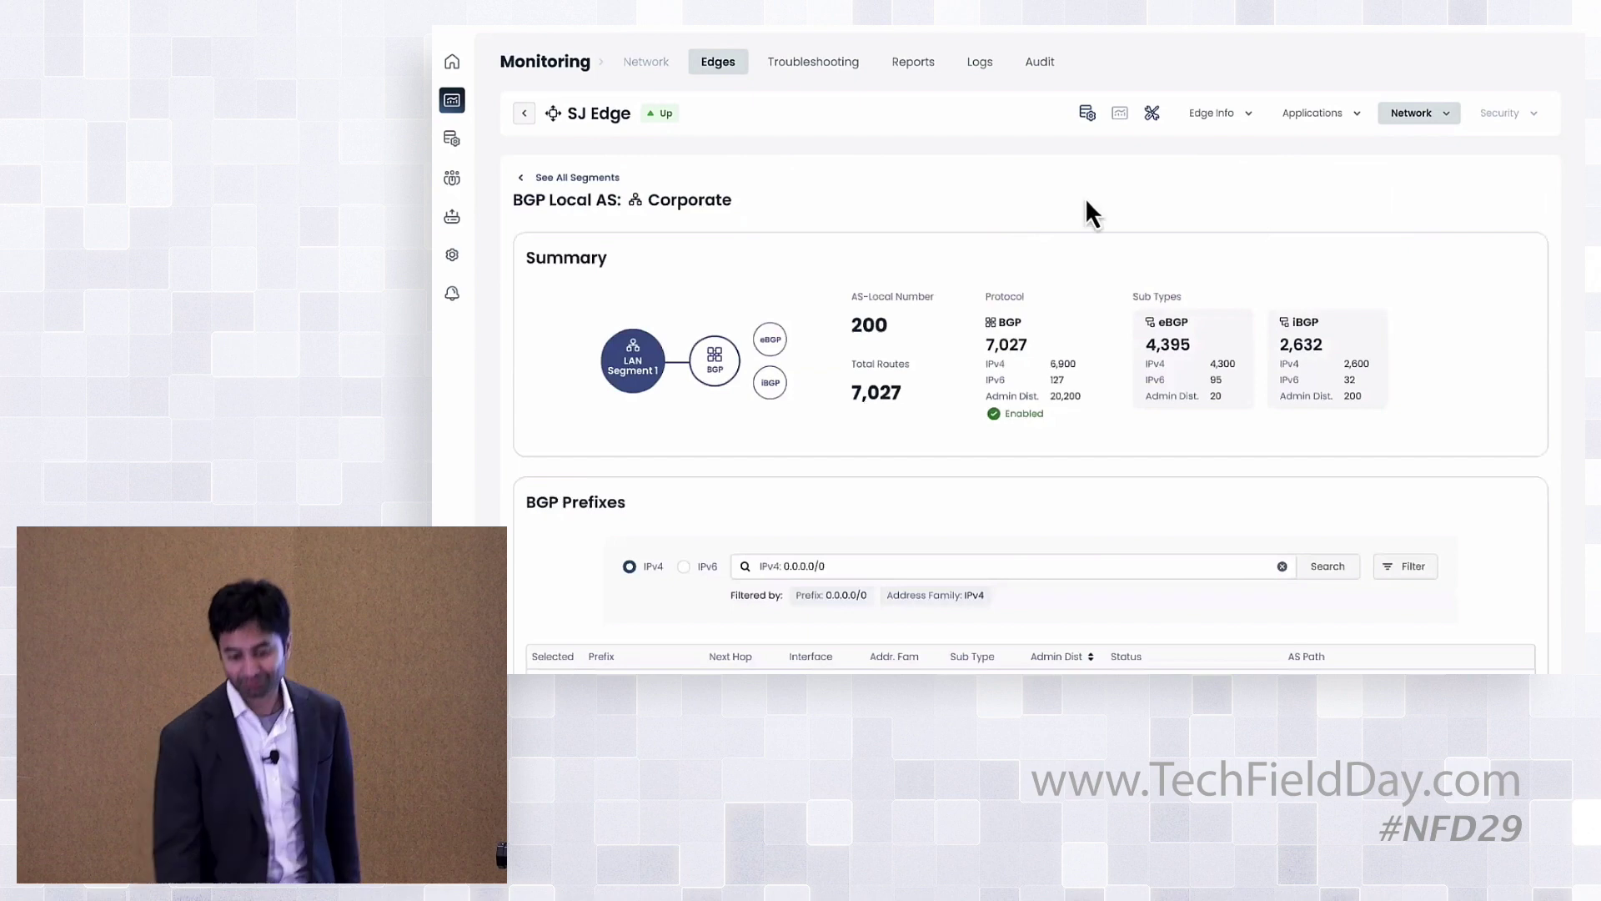
{"action": "left_click", "coordinate": [1313, 119]}
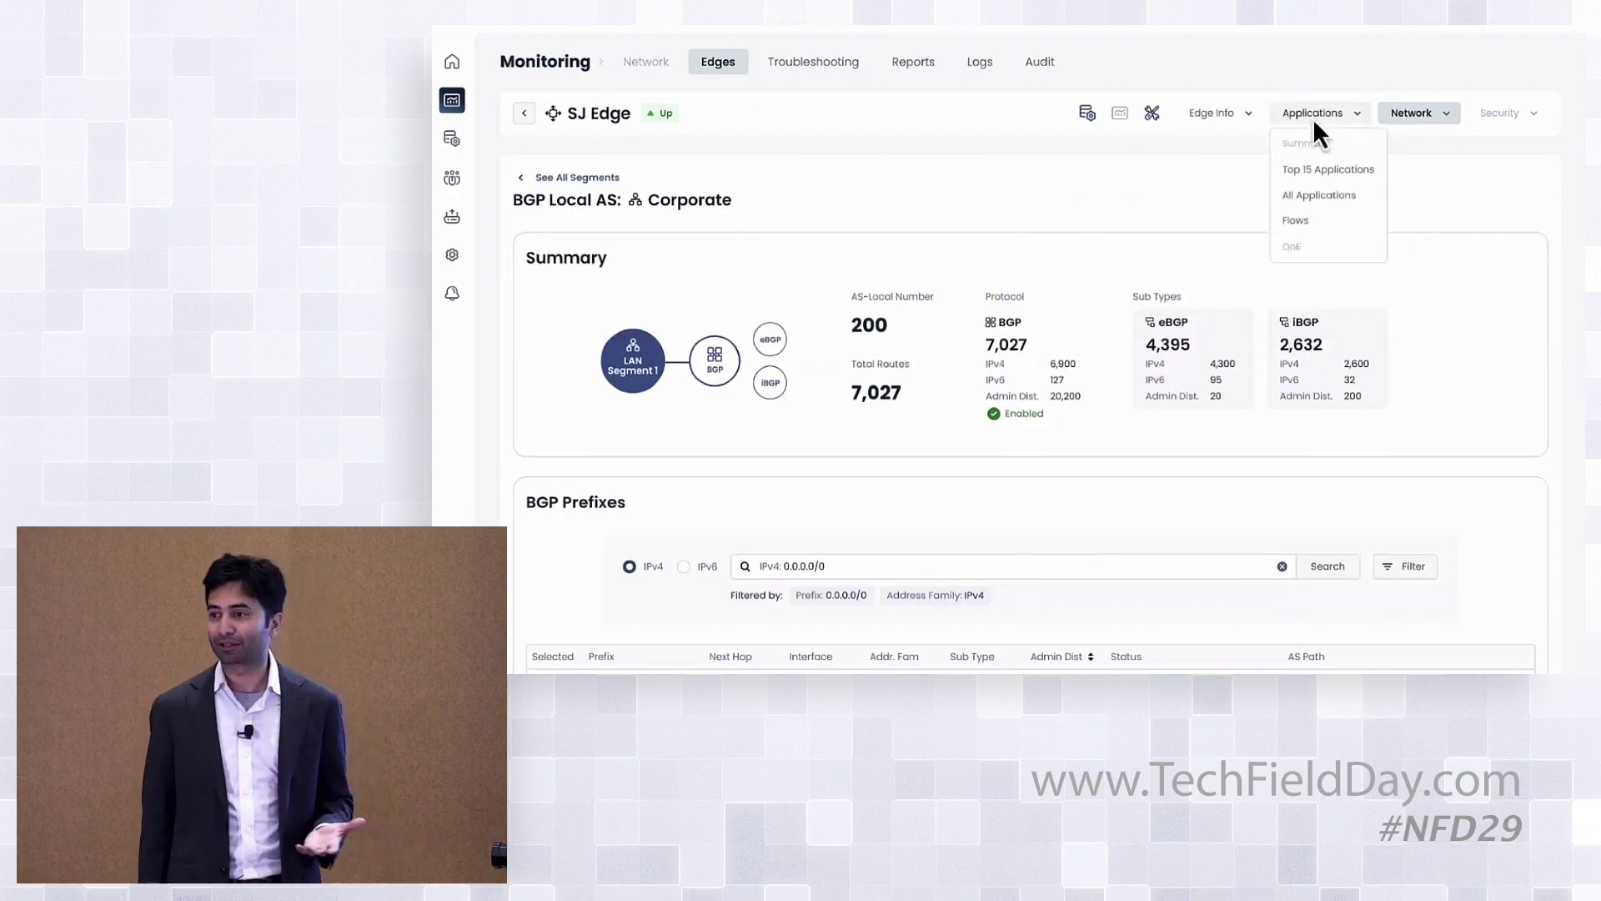
List all applications running through SJ Edge and open Cisco WebEx's health details
{"action": "left_click", "coordinate": [1305, 195]}
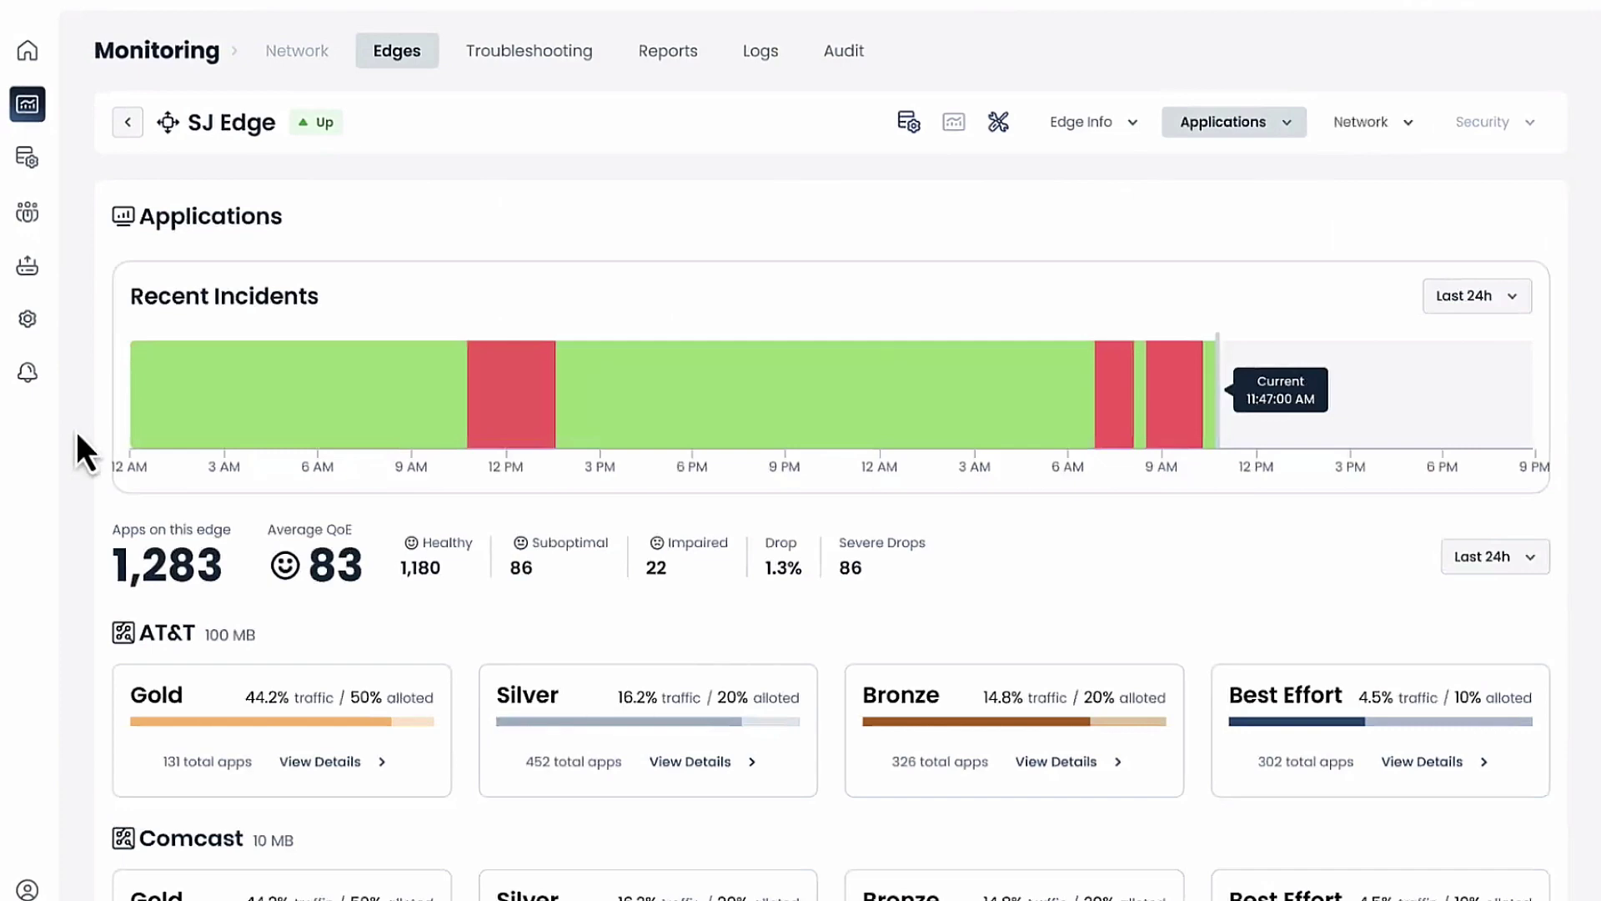
{"action": "scroll", "coordinate": [75, 429], "scroll_direction": "down", "scroll_amount": 4}
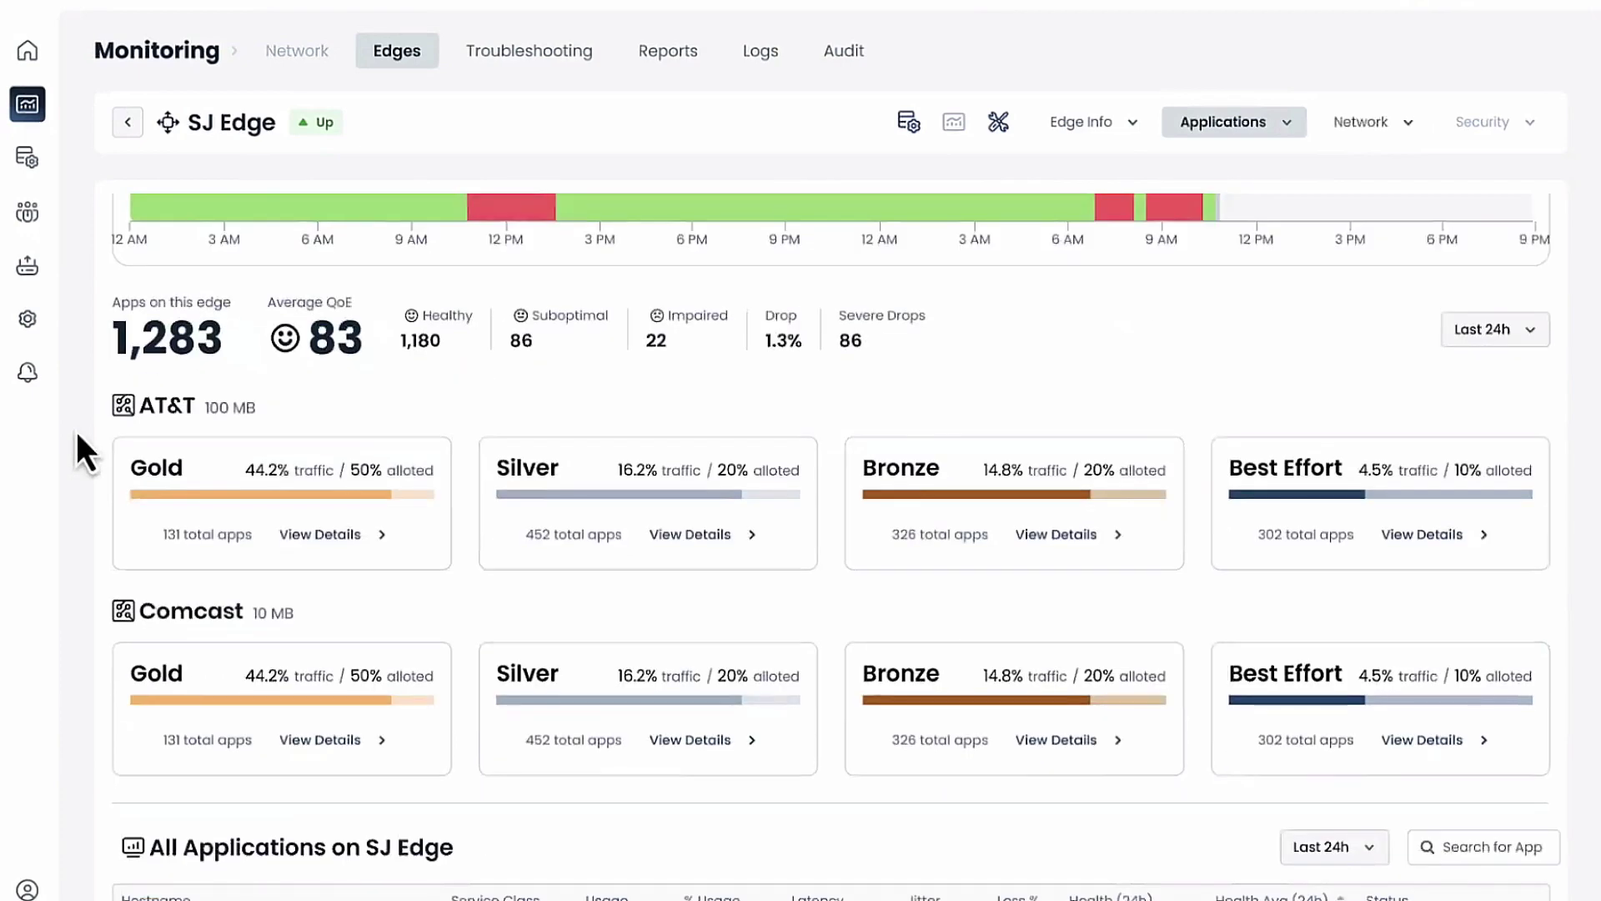
{"action": "scroll", "coordinate": [75, 429], "scroll_direction": "down", "scroll_amount": 4}
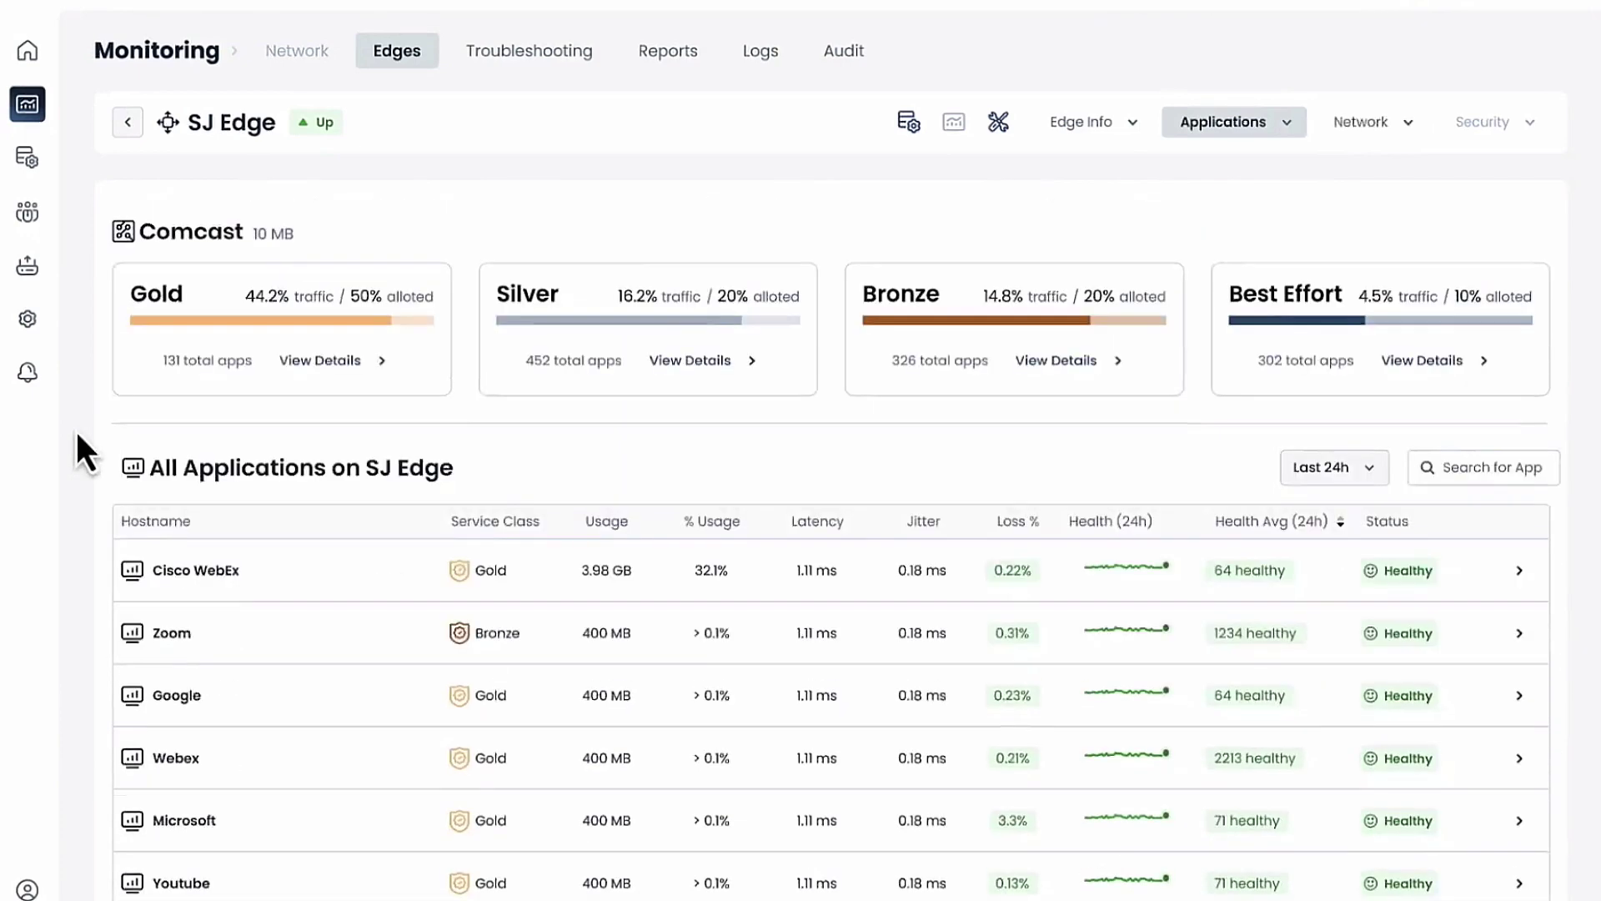
{"action": "left_click", "coordinate": [361, 602]}
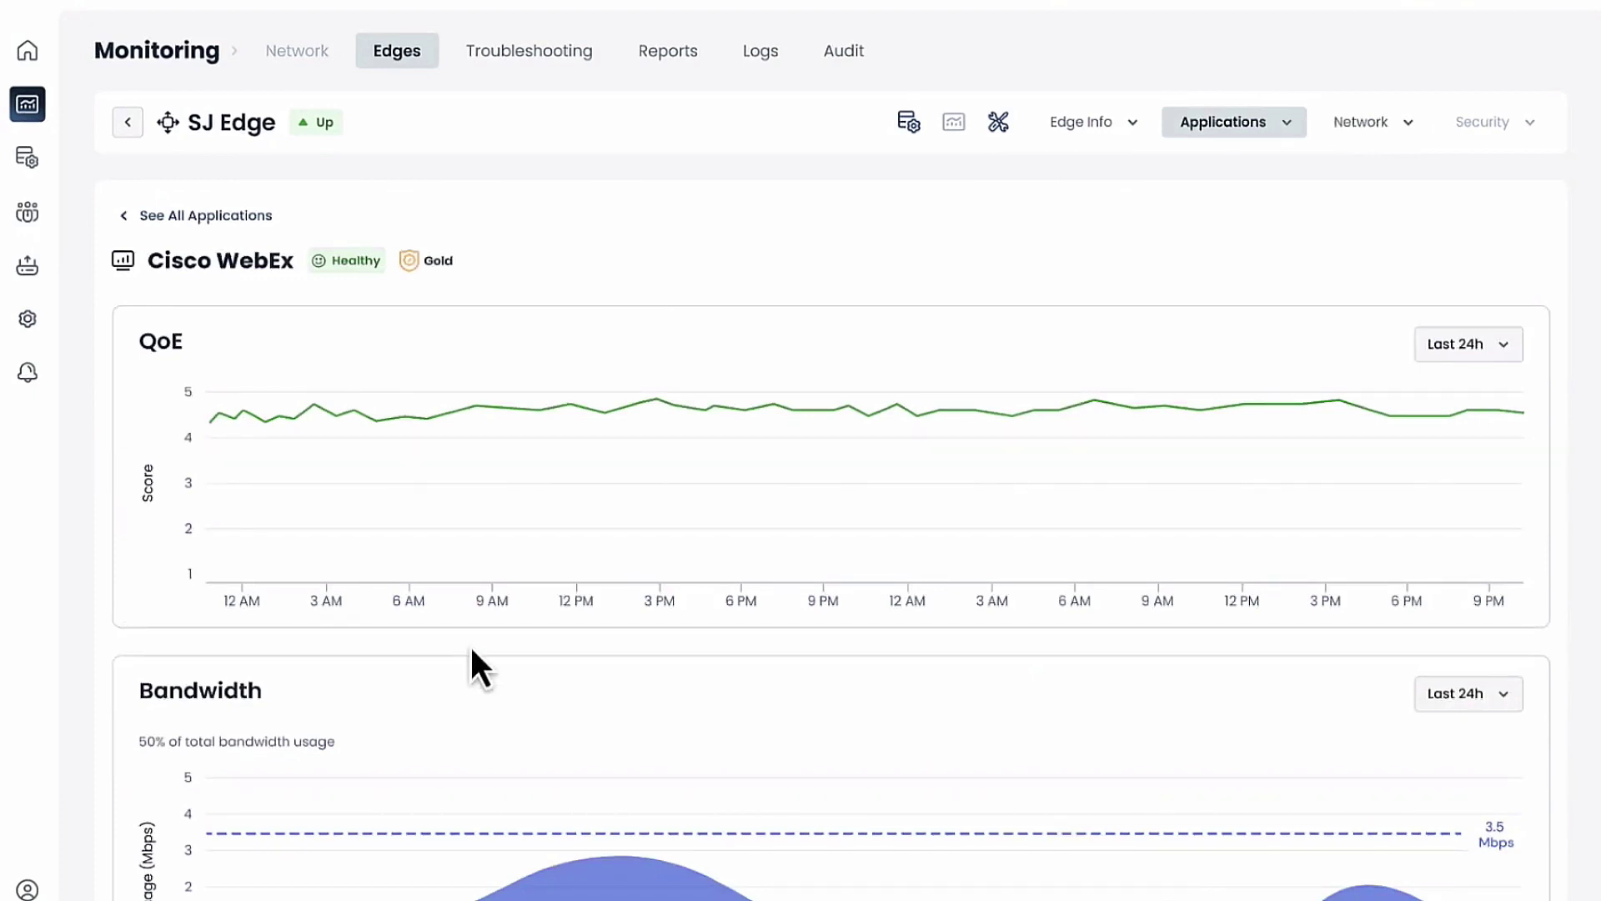
Review Cisco WebEx's QoE, jitter and latency charts, then return to the Applications overview
{"action": "scroll", "coordinate": [472, 650], "scroll_direction": "down", "scroll_amount": 3}
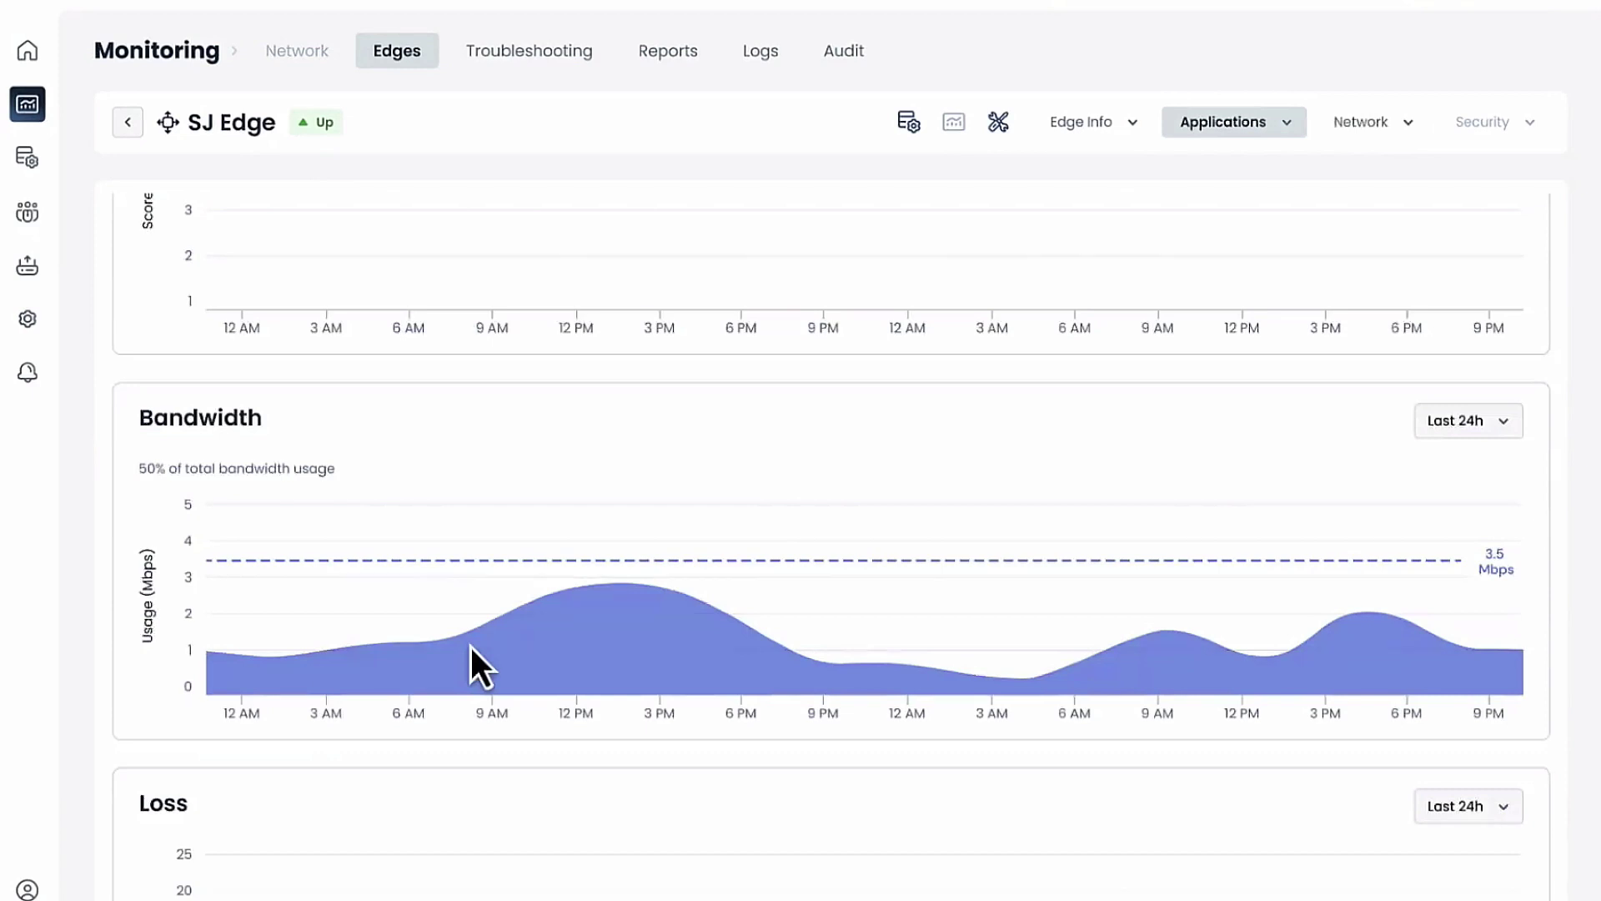
{"action": "scroll", "coordinate": [470, 648], "scroll_direction": "down", "scroll_amount": 4}
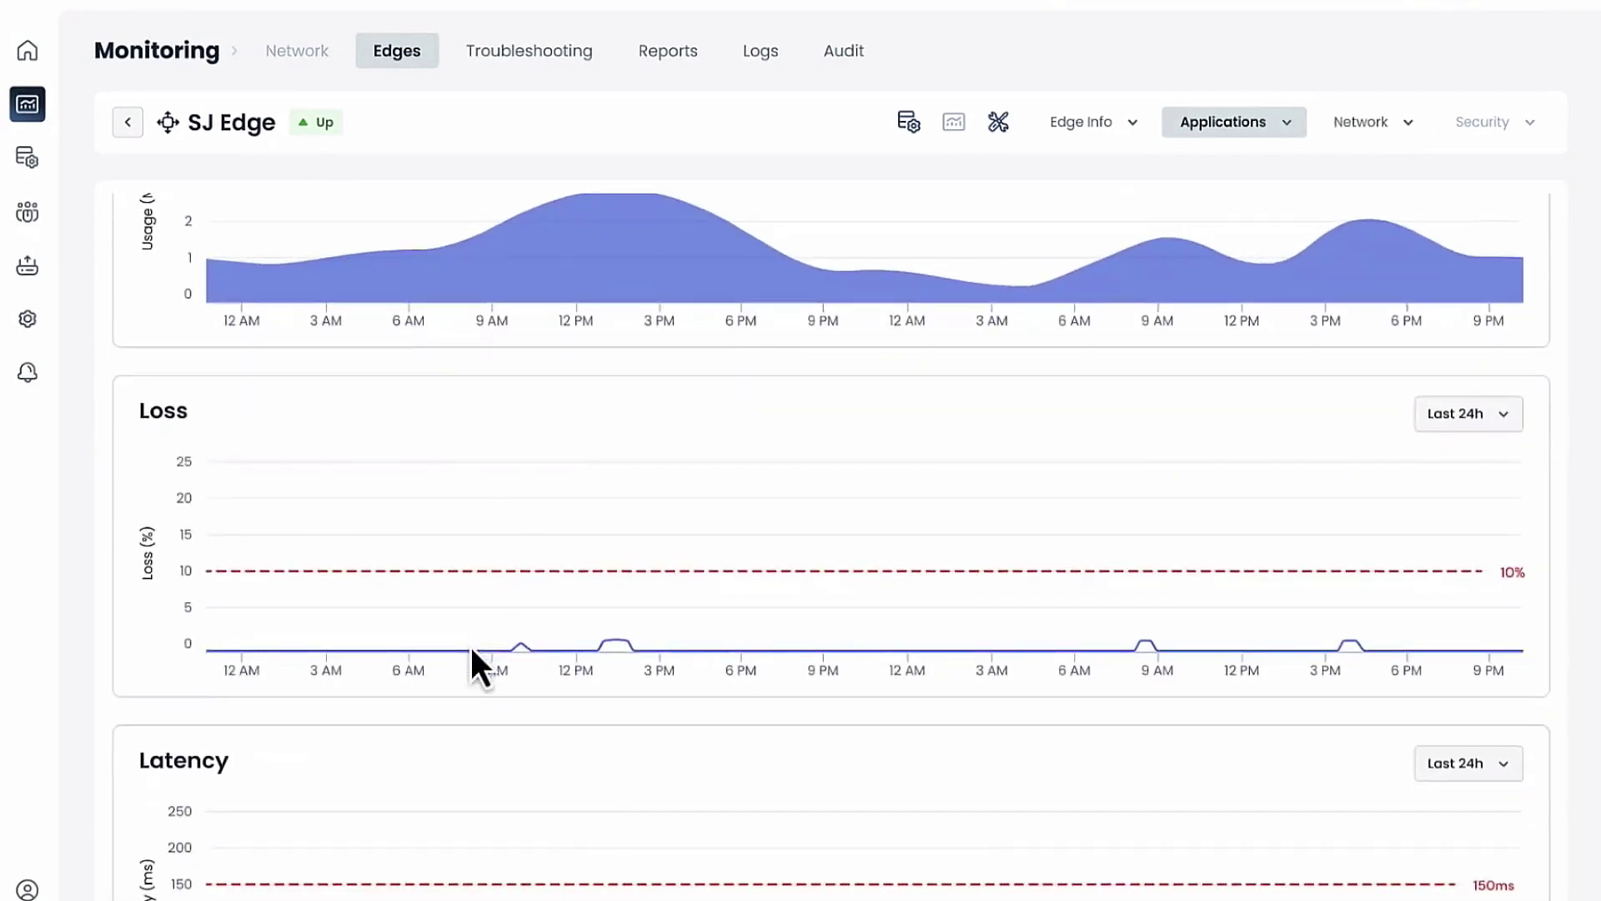
{"action": "scroll", "coordinate": [472, 659], "scroll_direction": "down", "scroll_amount": 3}
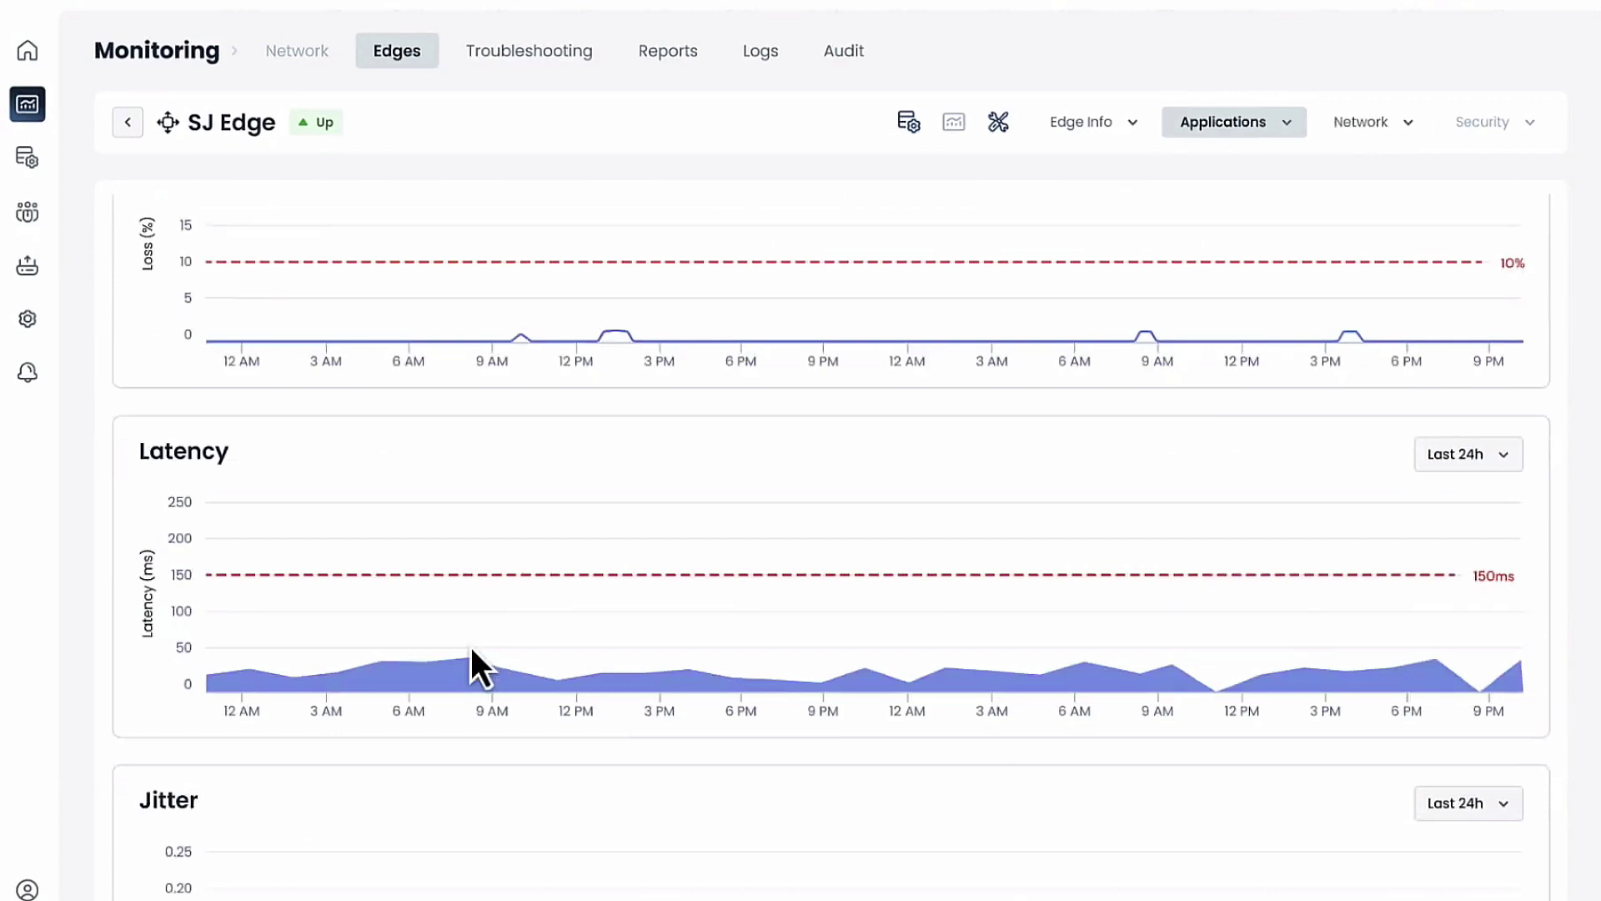
{"action": "scroll", "coordinate": [472, 651], "scroll_direction": "down", "scroll_amount": 3}
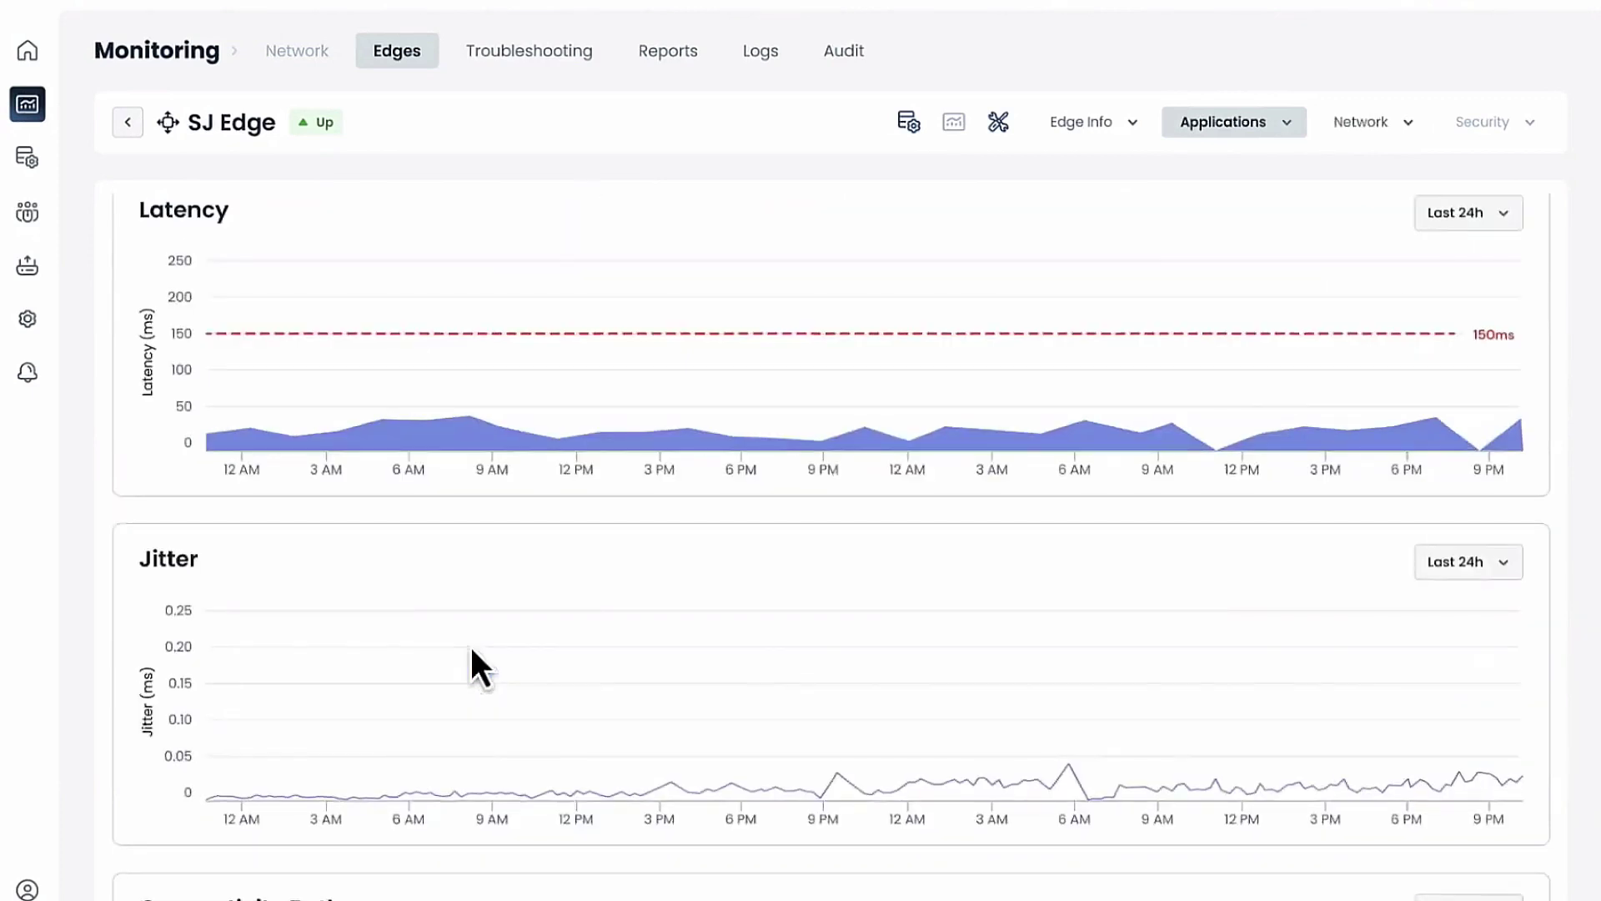
{"action": "scroll", "coordinate": [472, 651], "scroll_direction": "down", "scroll_amount": 3}
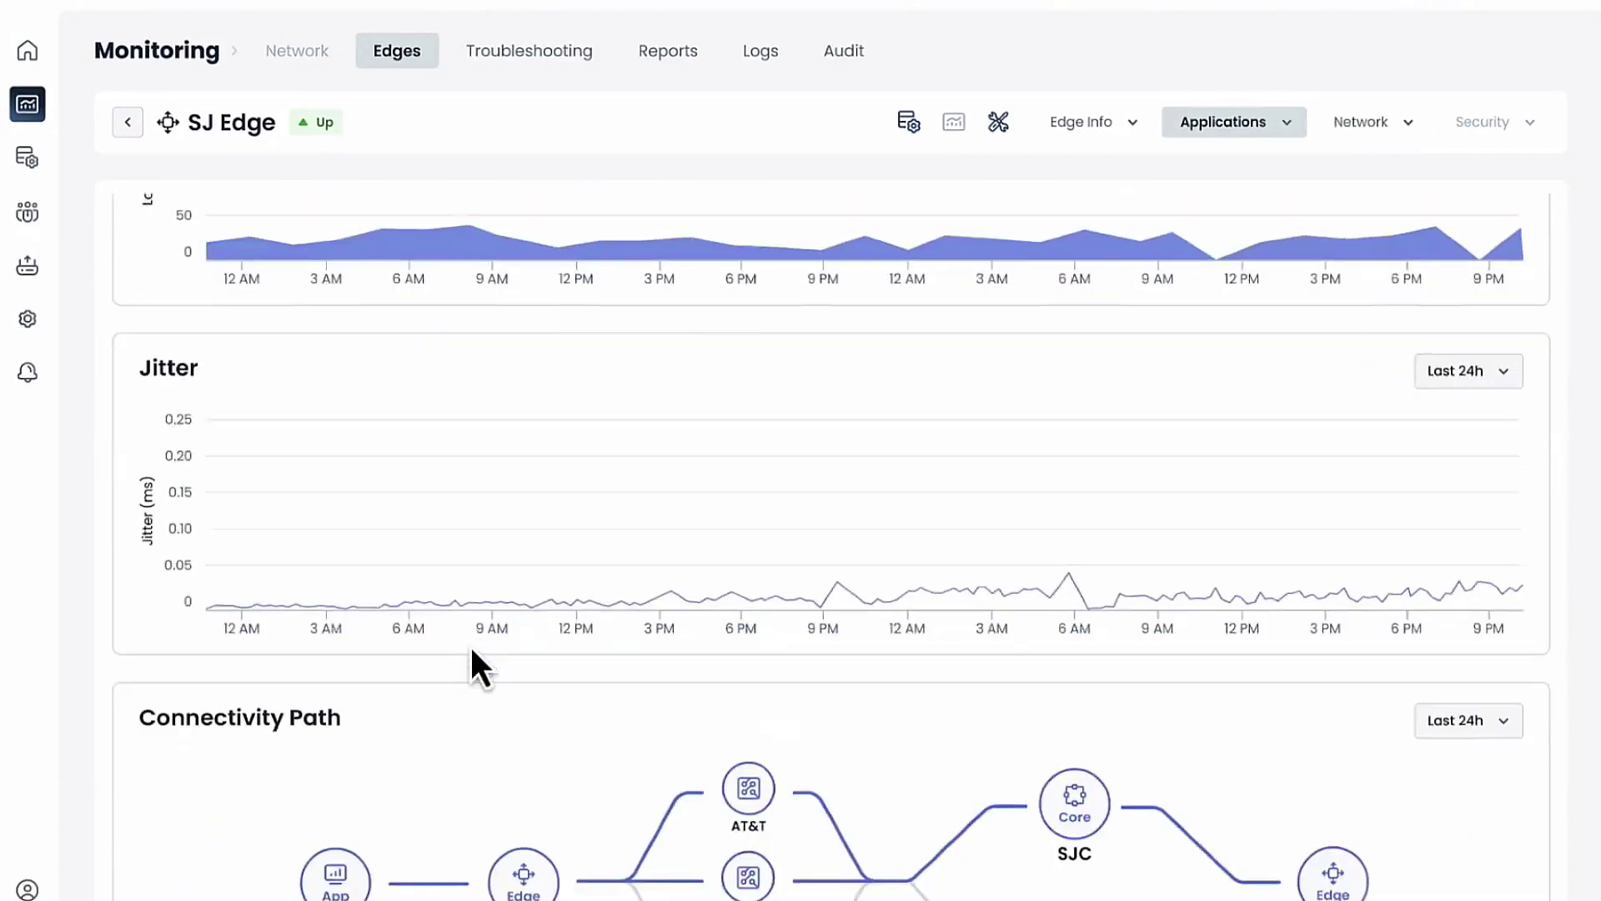
{"action": "scroll", "coordinate": [472, 651], "scroll_direction": "down", "scroll_amount": 1}
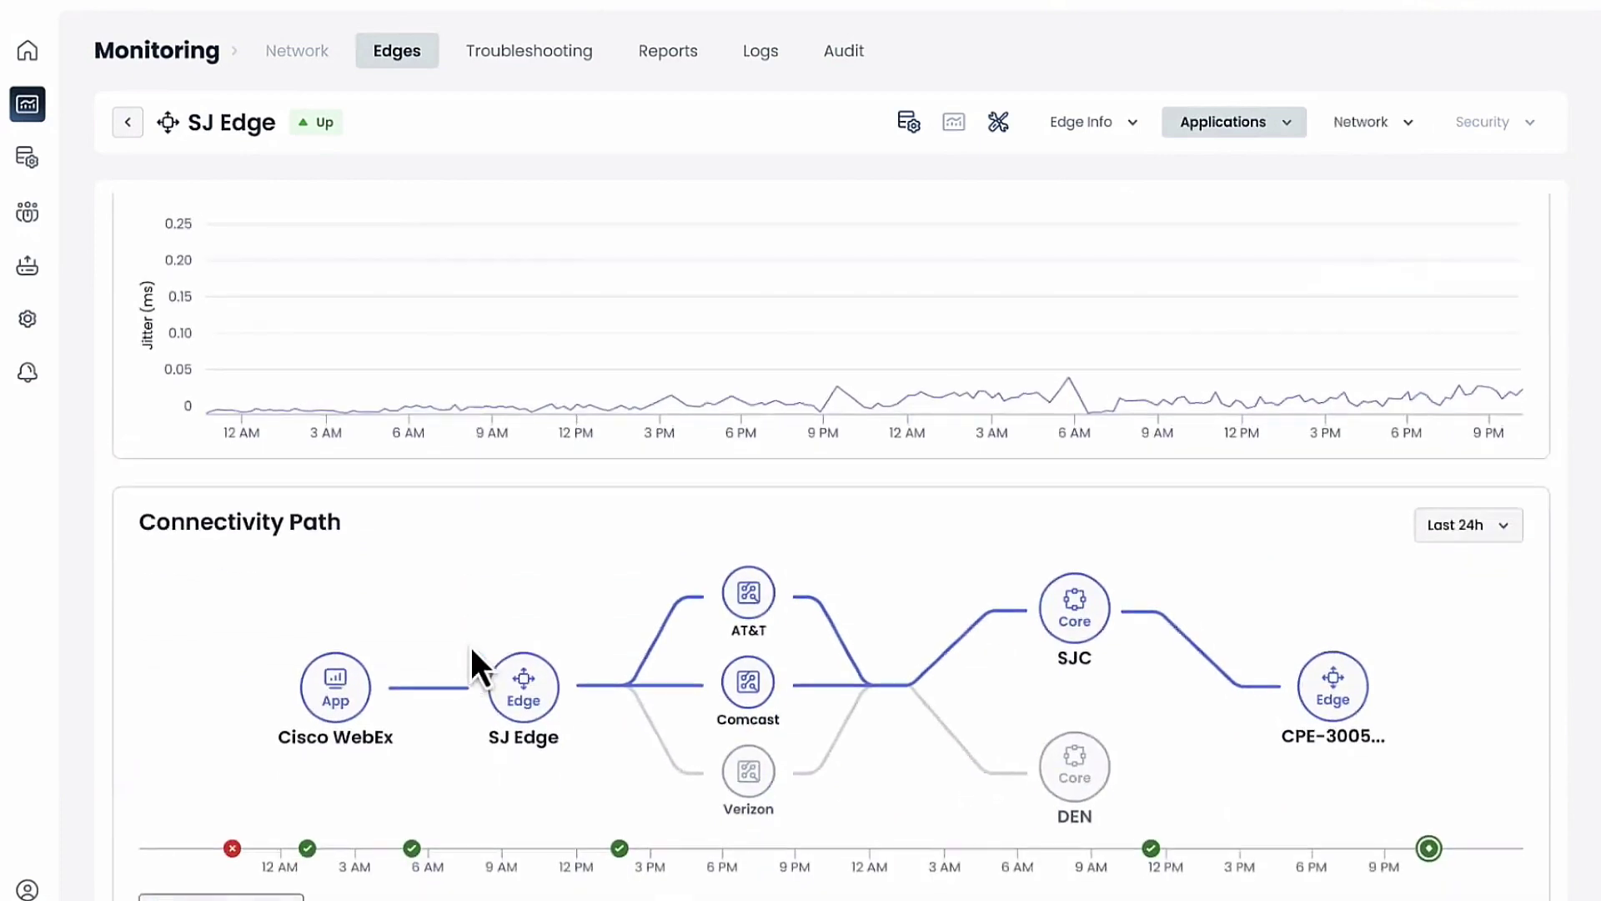
{"action": "scroll", "coordinate": [472, 651], "scroll_direction": "down", "scroll_amount": 1}
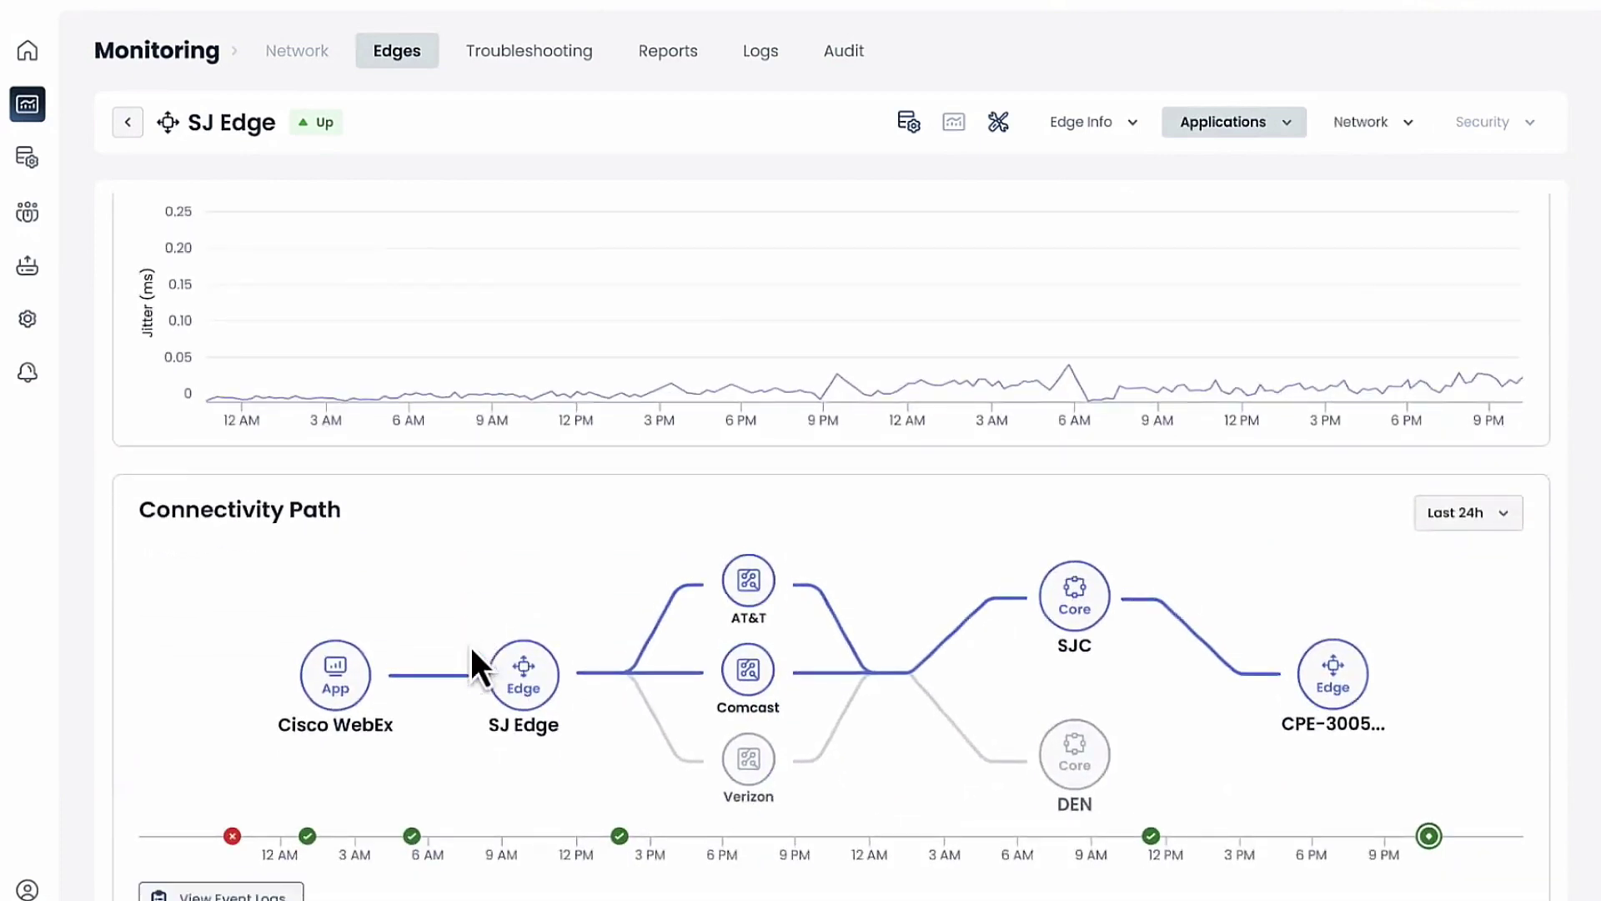
{"action": "scroll", "coordinate": [471, 651], "scroll_direction": "up", "scroll_amount": 10}
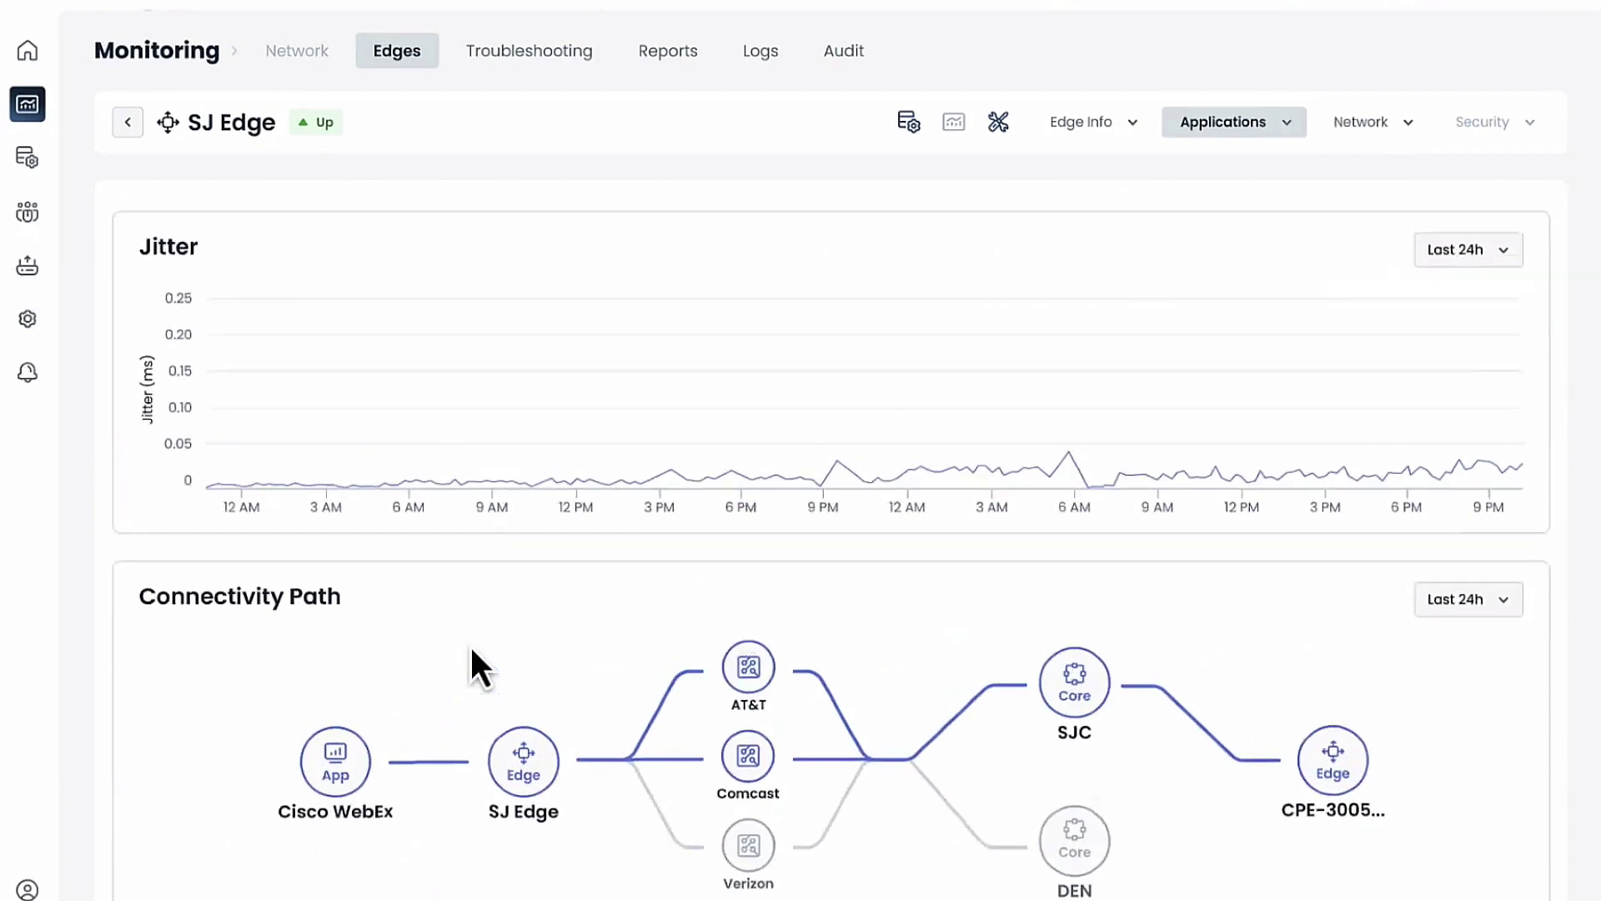
{"action": "scroll", "coordinate": [471, 650], "scroll_direction": "up", "scroll_amount": 10}
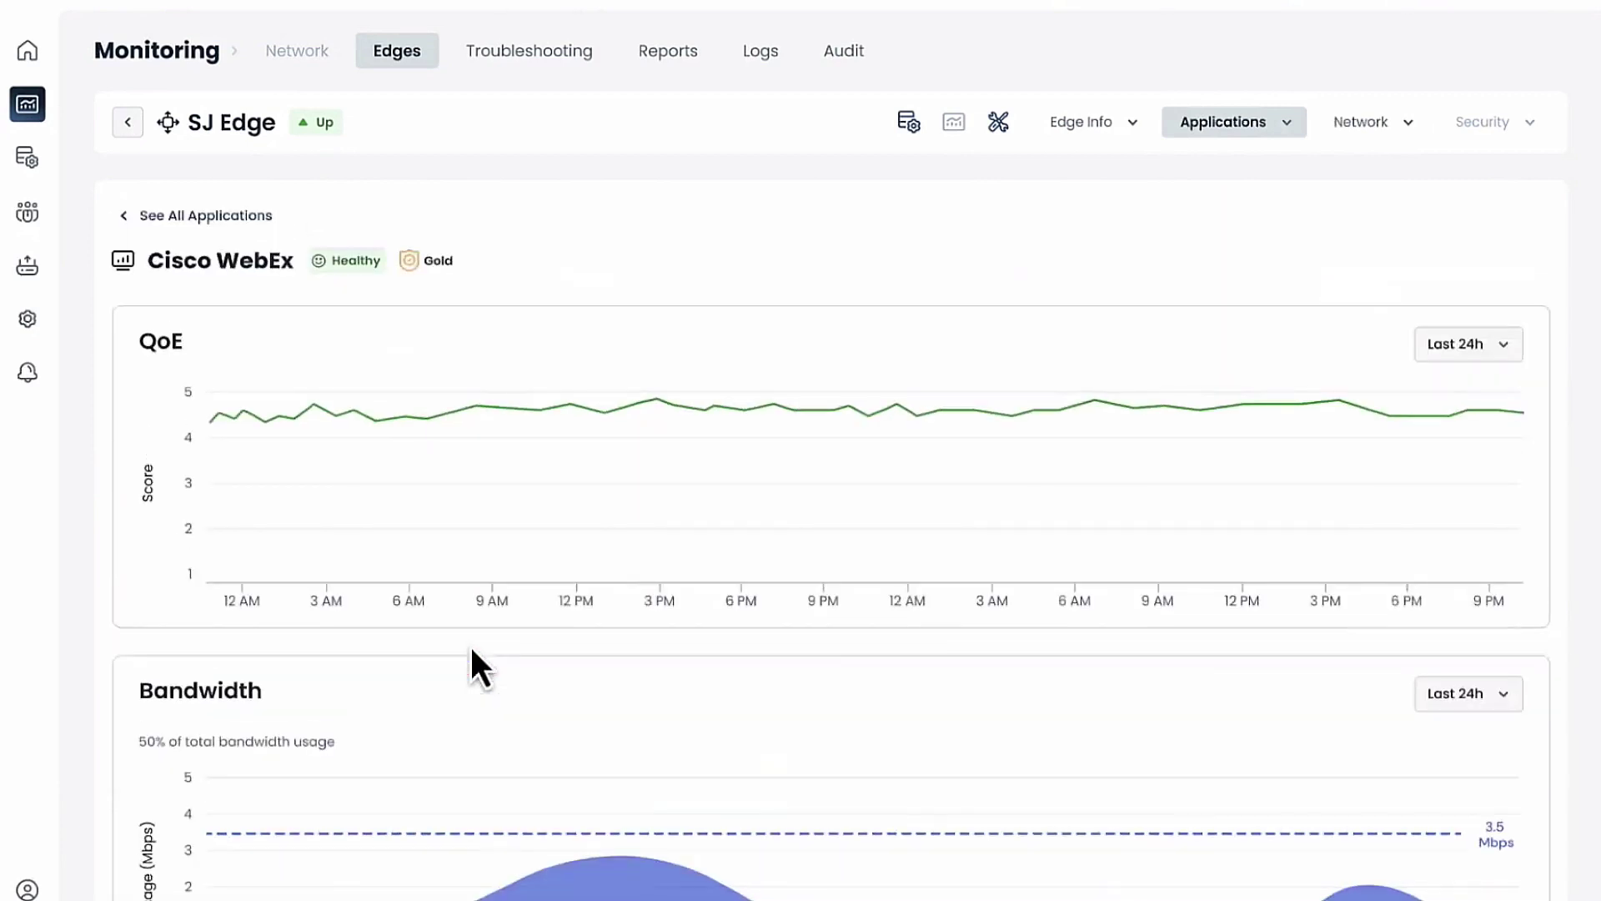
{"action": "left_click", "coordinate": [242, 217]}
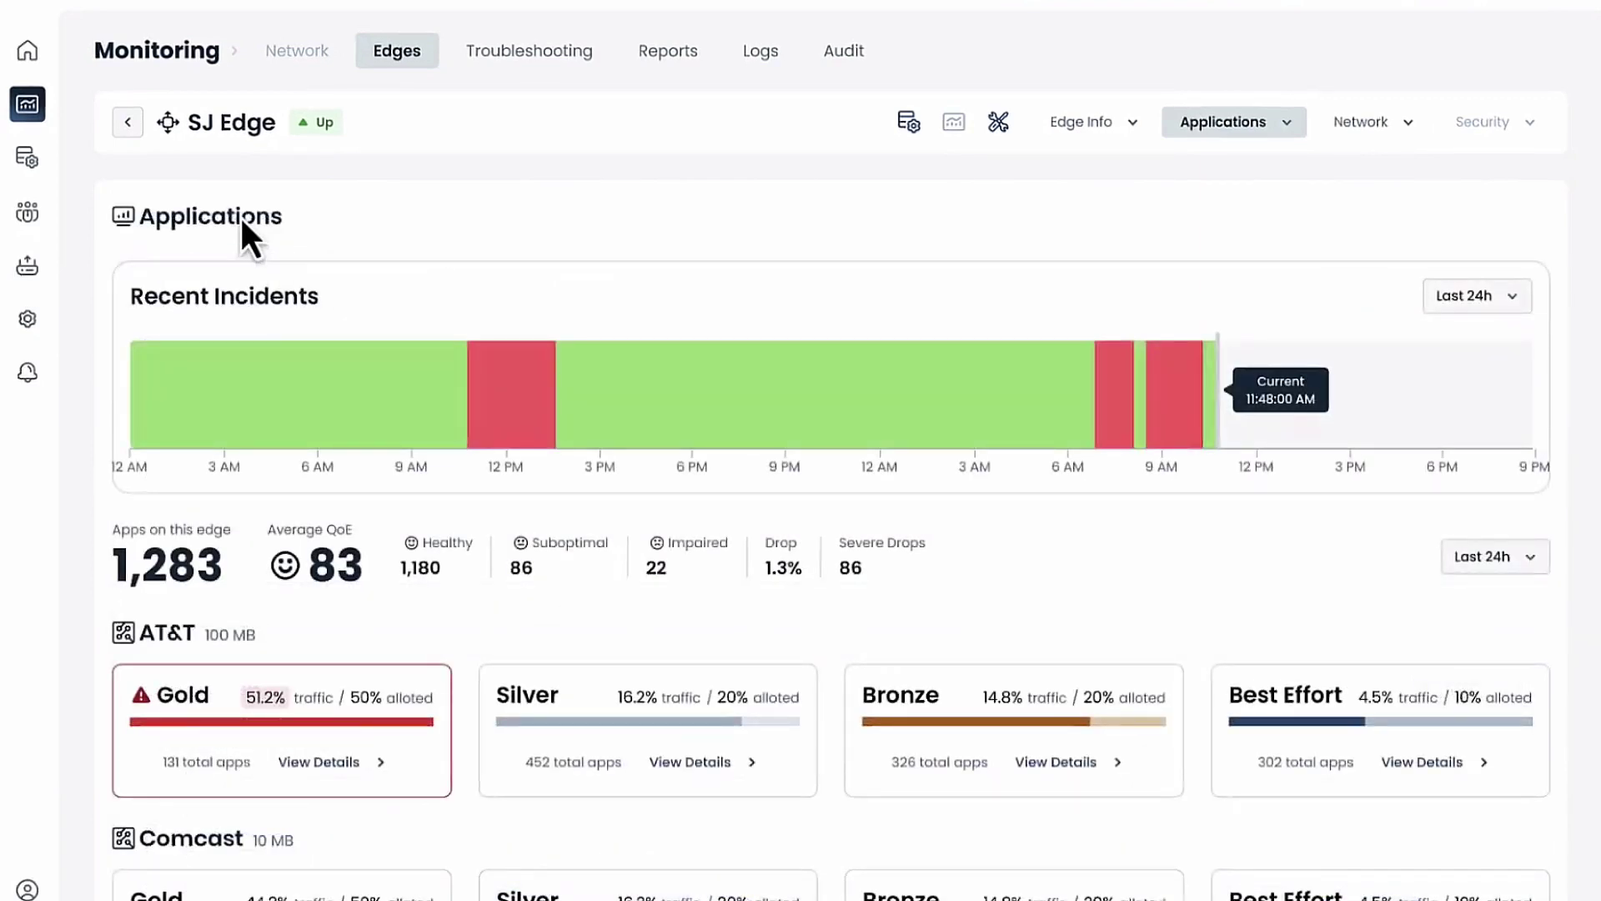
Find Zoom, Impaired with 14.1% loss, in the All Applications table and open its details
{"action": "scroll", "coordinate": [86, 701], "scroll_direction": "down", "scroll_amount": 3}
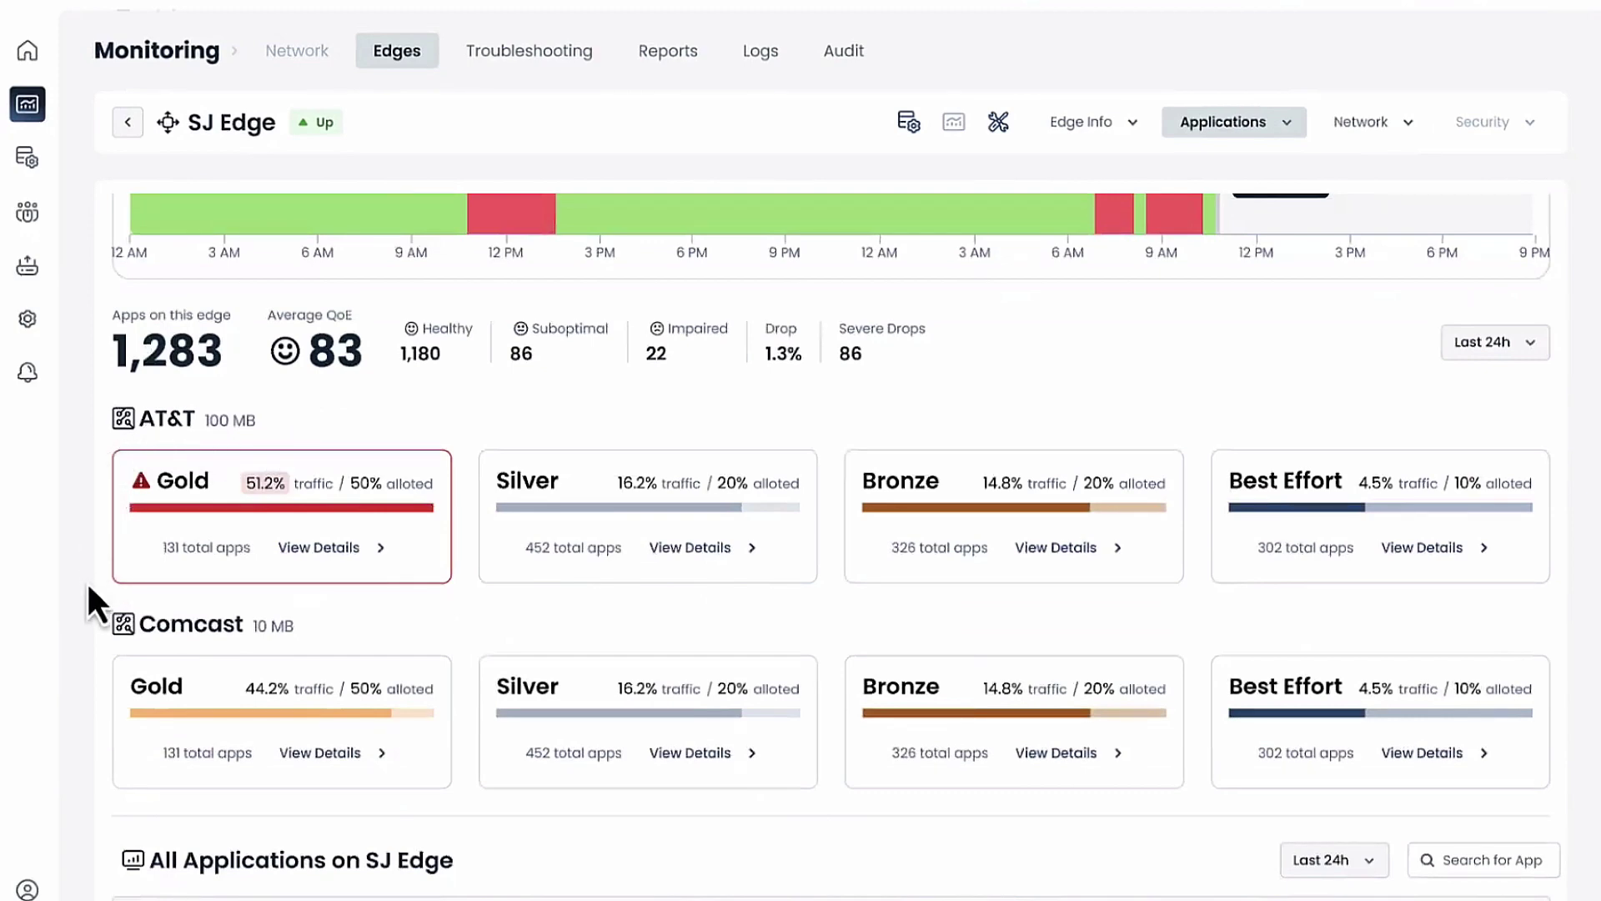
{"action": "scroll", "coordinate": [87, 579], "scroll_direction": "down", "scroll_amount": 3}
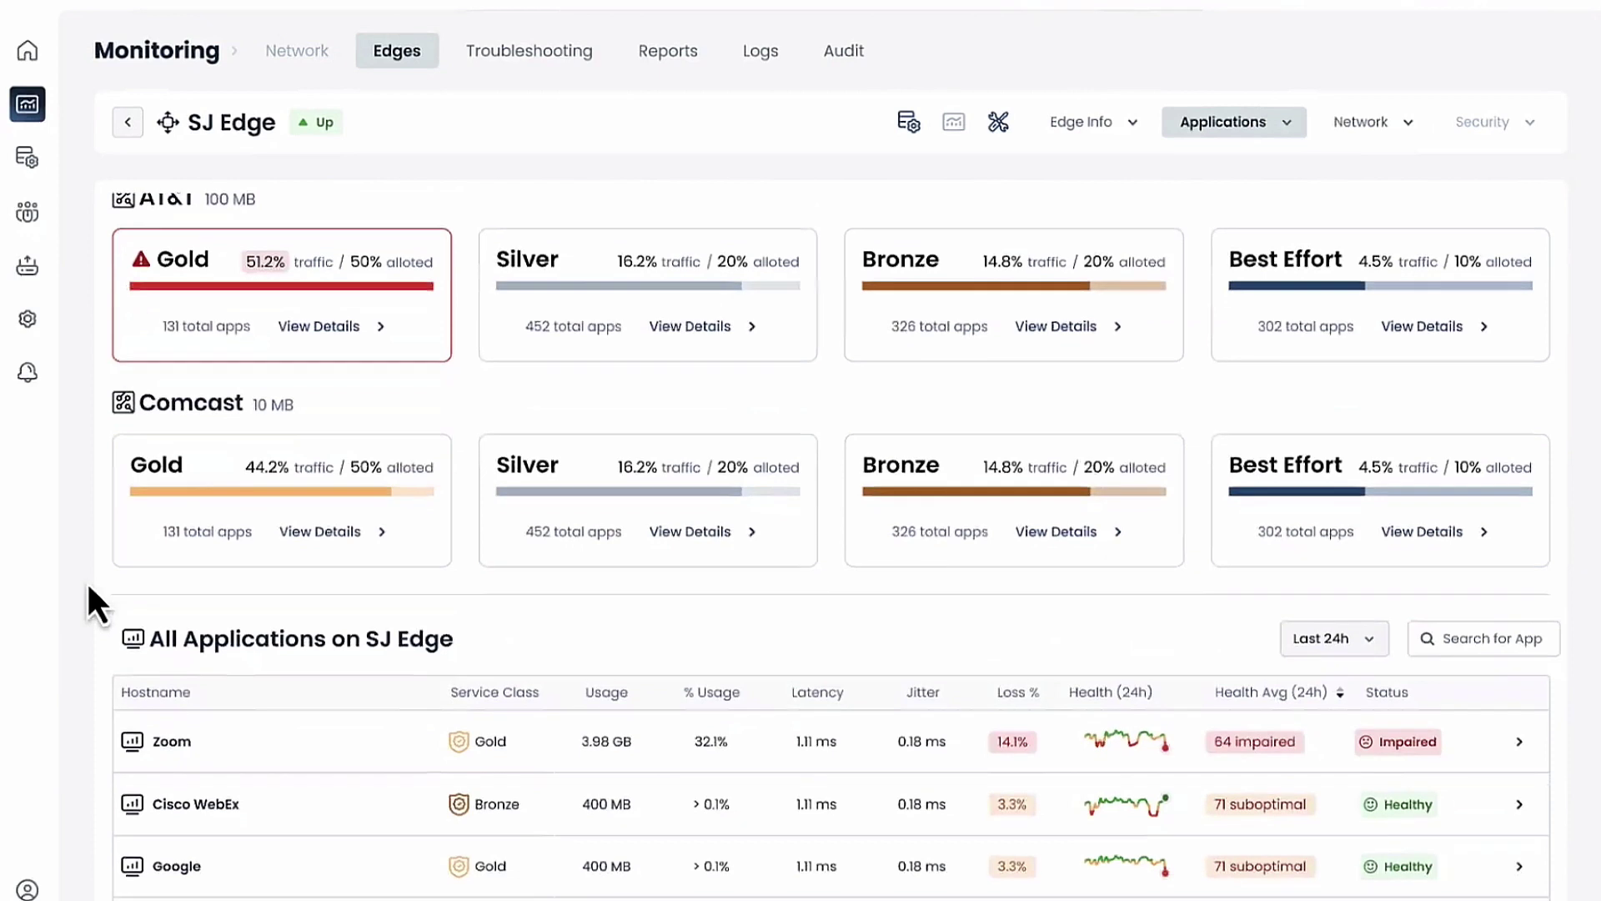
{"action": "left_click", "coordinate": [172, 740]}
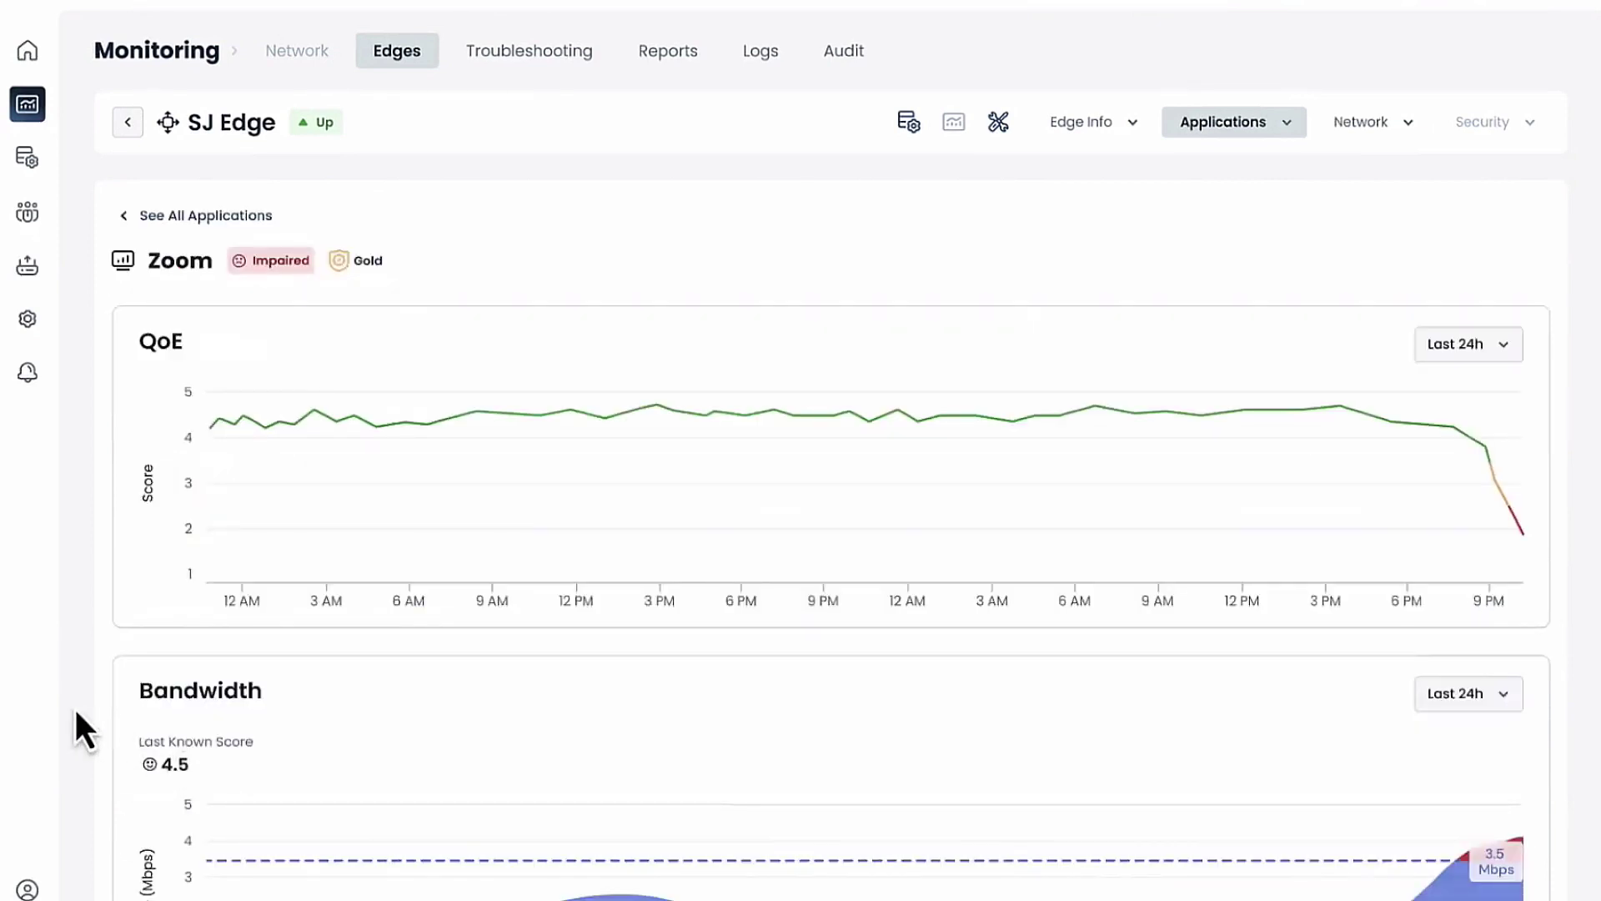
Trace Zoom's connectivity path to the disconnected AT&T circuit 10230
{"action": "scroll", "coordinate": [83, 711], "scroll_direction": "down", "scroll_amount": 1}
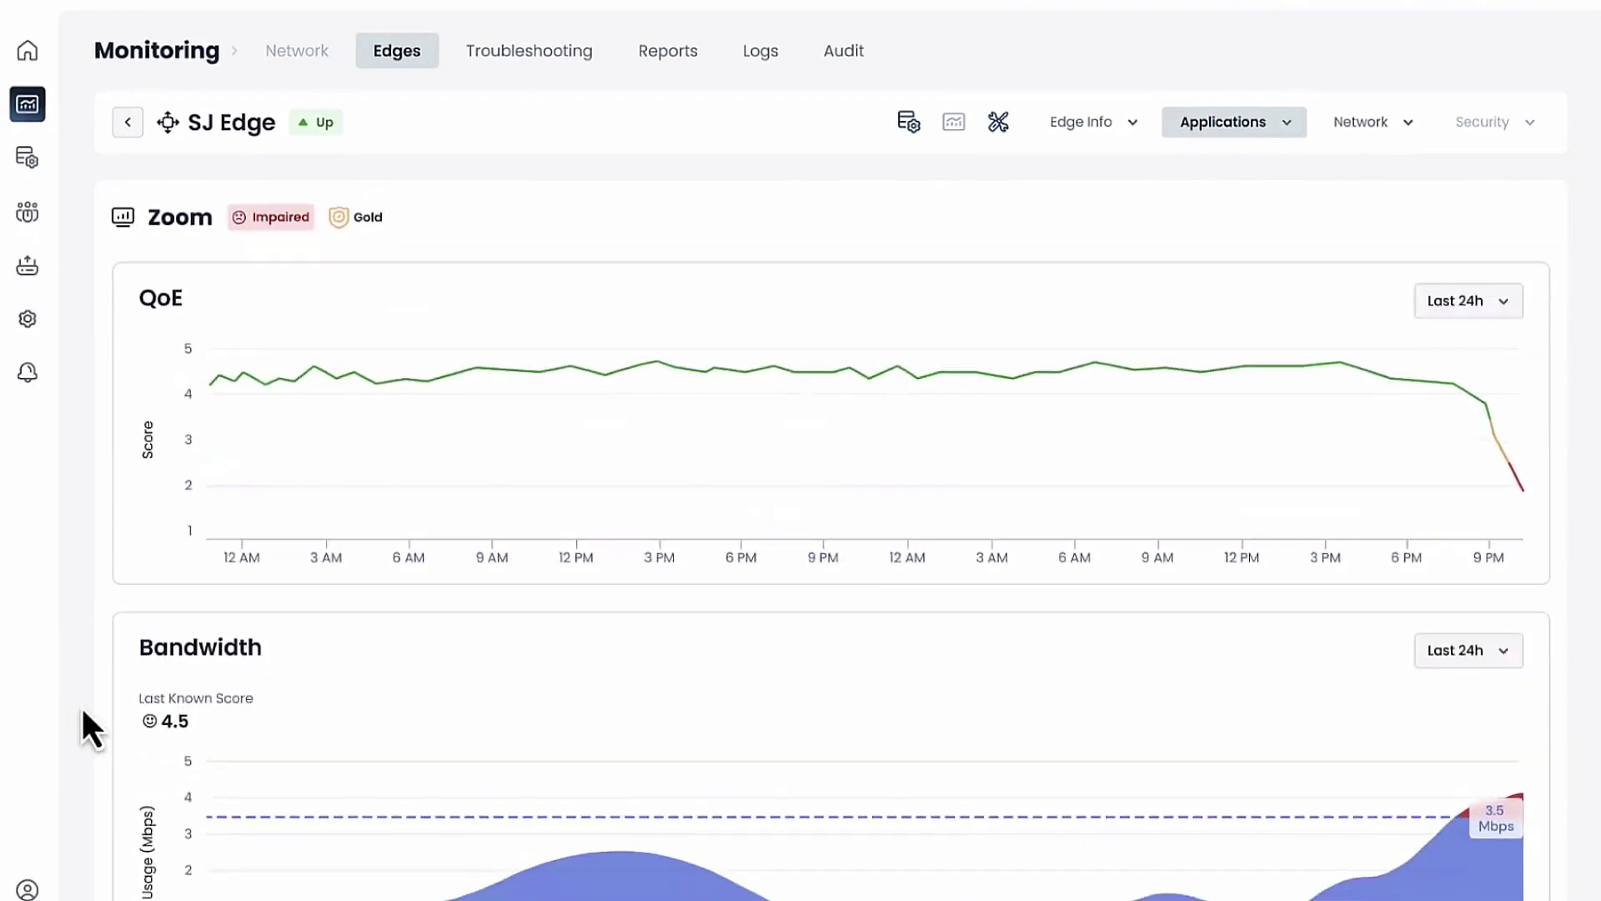
{"action": "scroll", "coordinate": [82, 712], "scroll_direction": "up", "scroll_amount": 1}
{"action": "scroll", "coordinate": [81, 704], "scroll_direction": "down", "scroll_amount": 1}
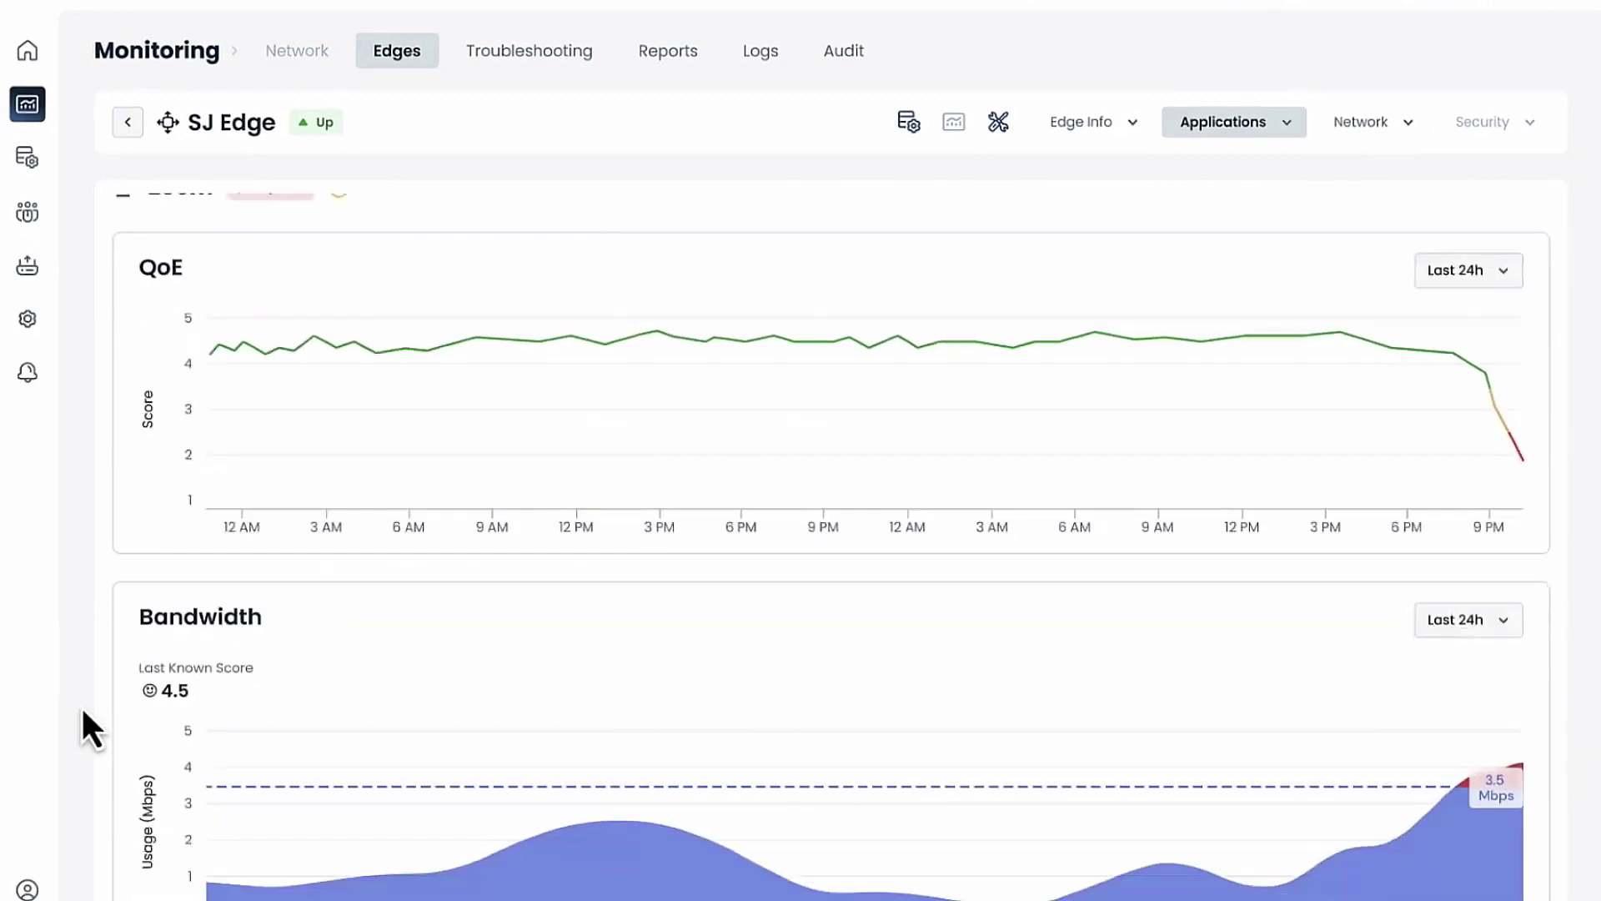
{"action": "scroll", "coordinate": [85, 668], "scroll_direction": "up", "scroll_amount": 1}
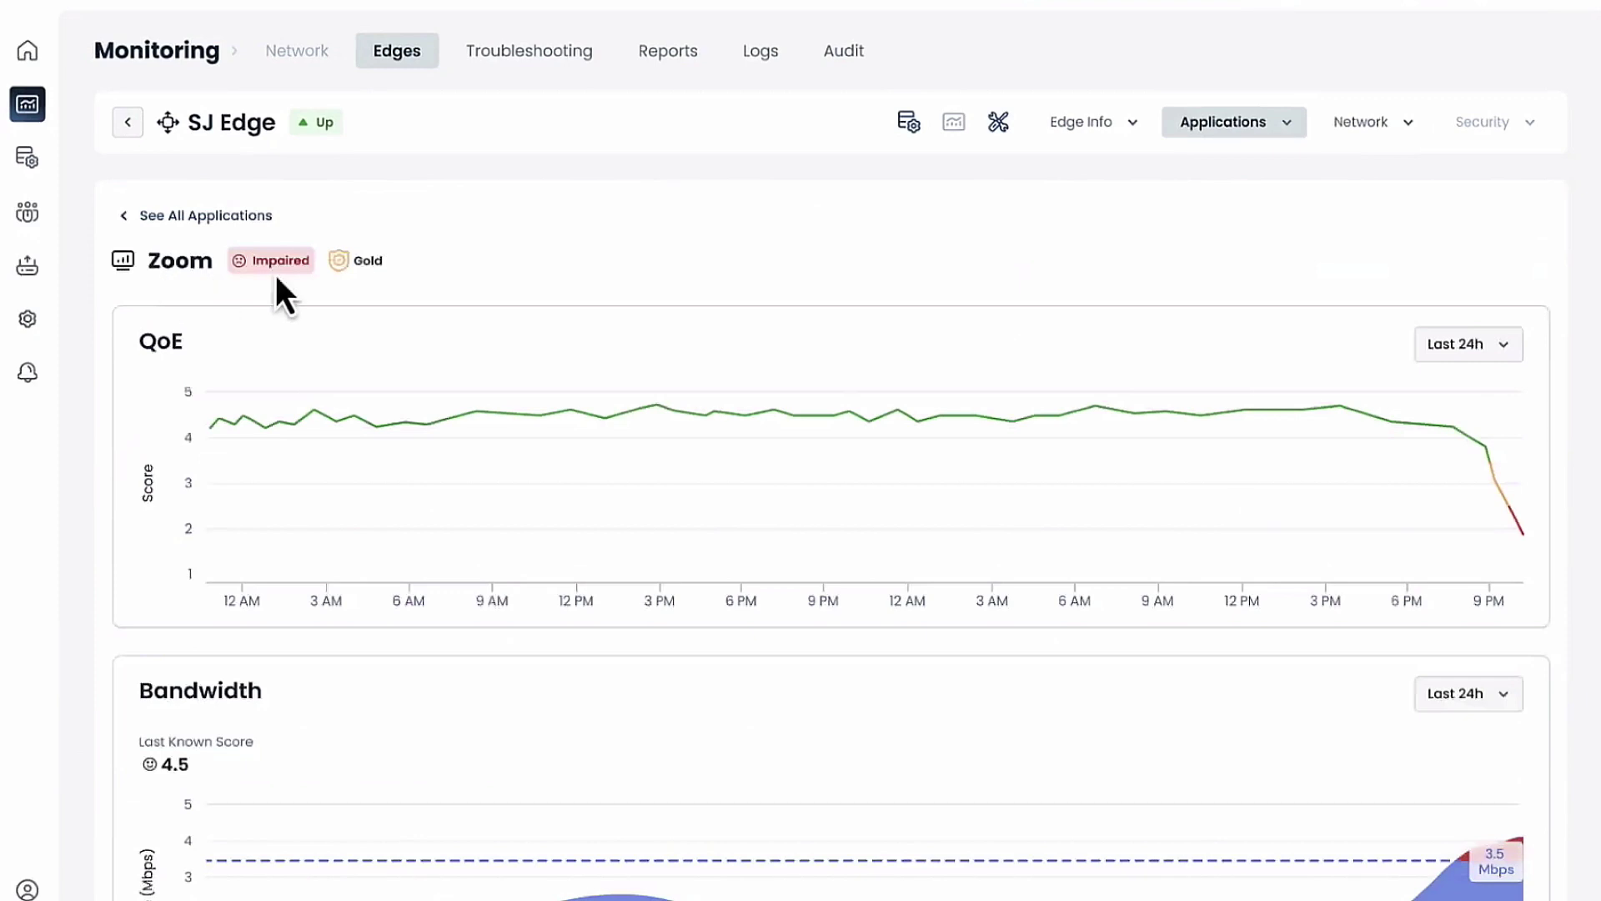
{"action": "scroll", "coordinate": [71, 596], "scroll_direction": "down", "scroll_amount": 5}
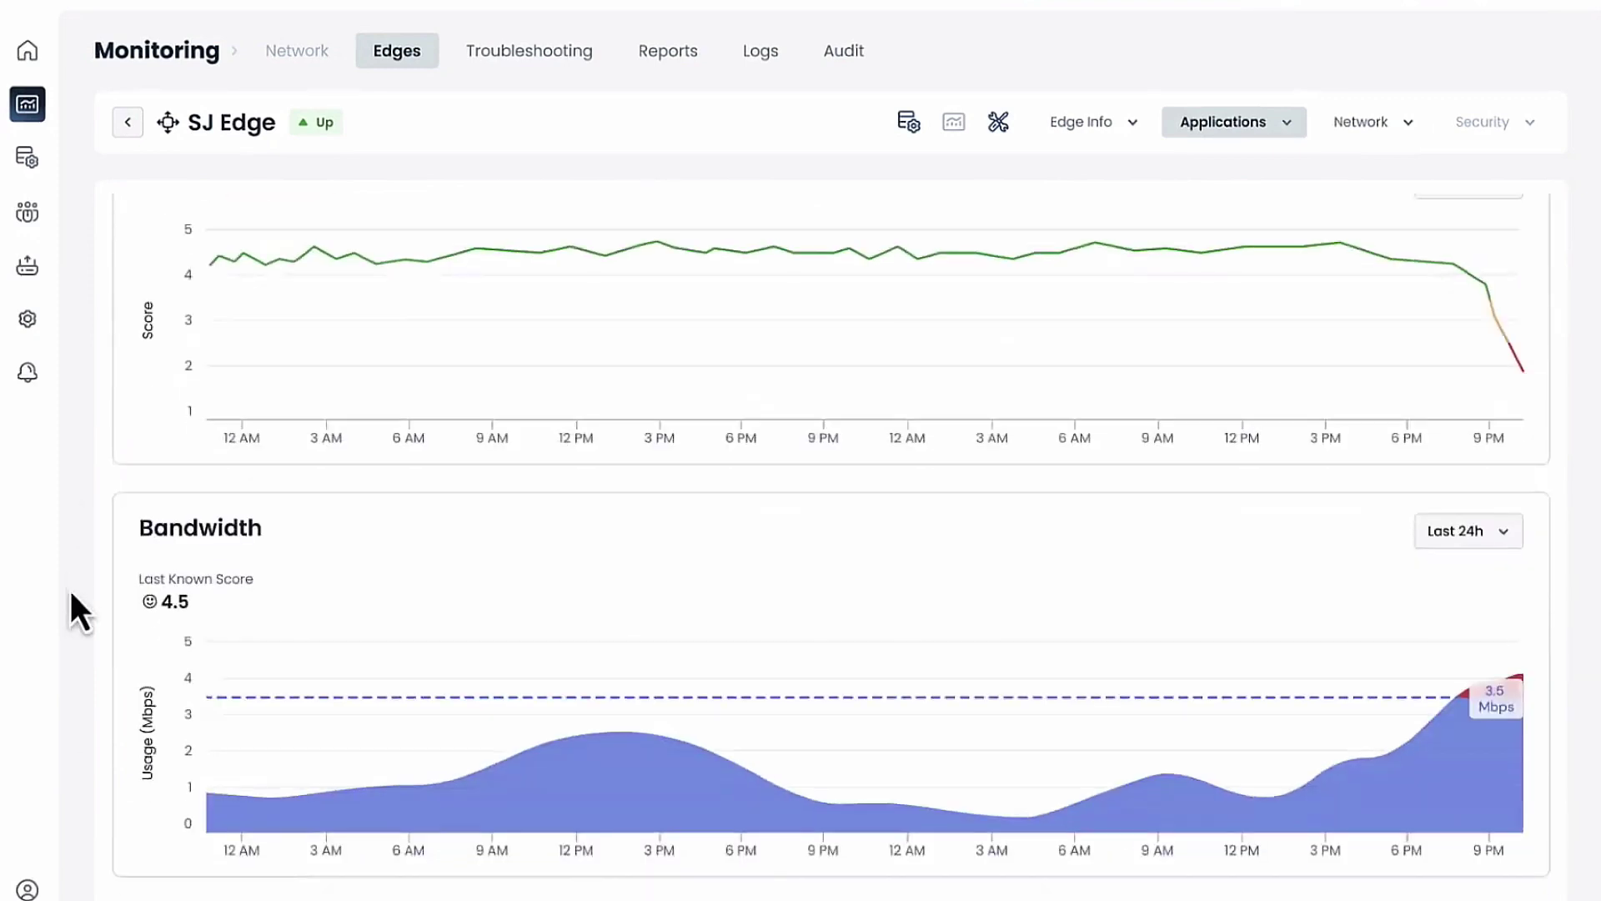
{"action": "scroll", "coordinate": [70, 593], "scroll_direction": "down", "scroll_amount": 6}
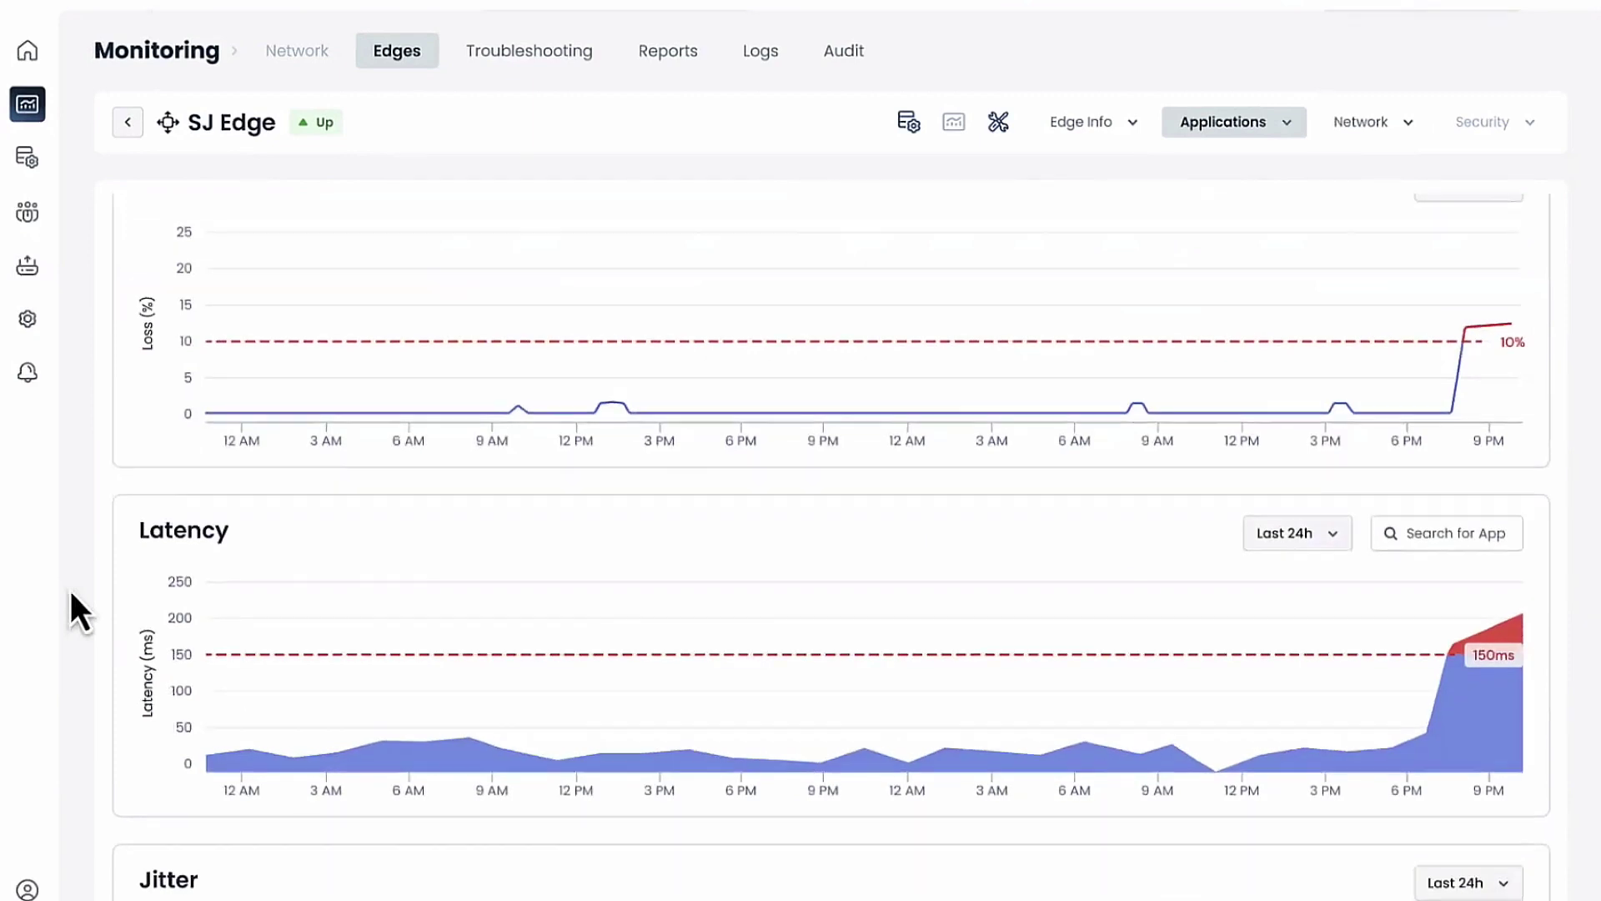
{"action": "scroll", "coordinate": [71, 593], "scroll_direction": "up", "scroll_amount": 4}
{"action": "scroll", "coordinate": [71, 594], "scroll_direction": "down", "scroll_amount": 7}
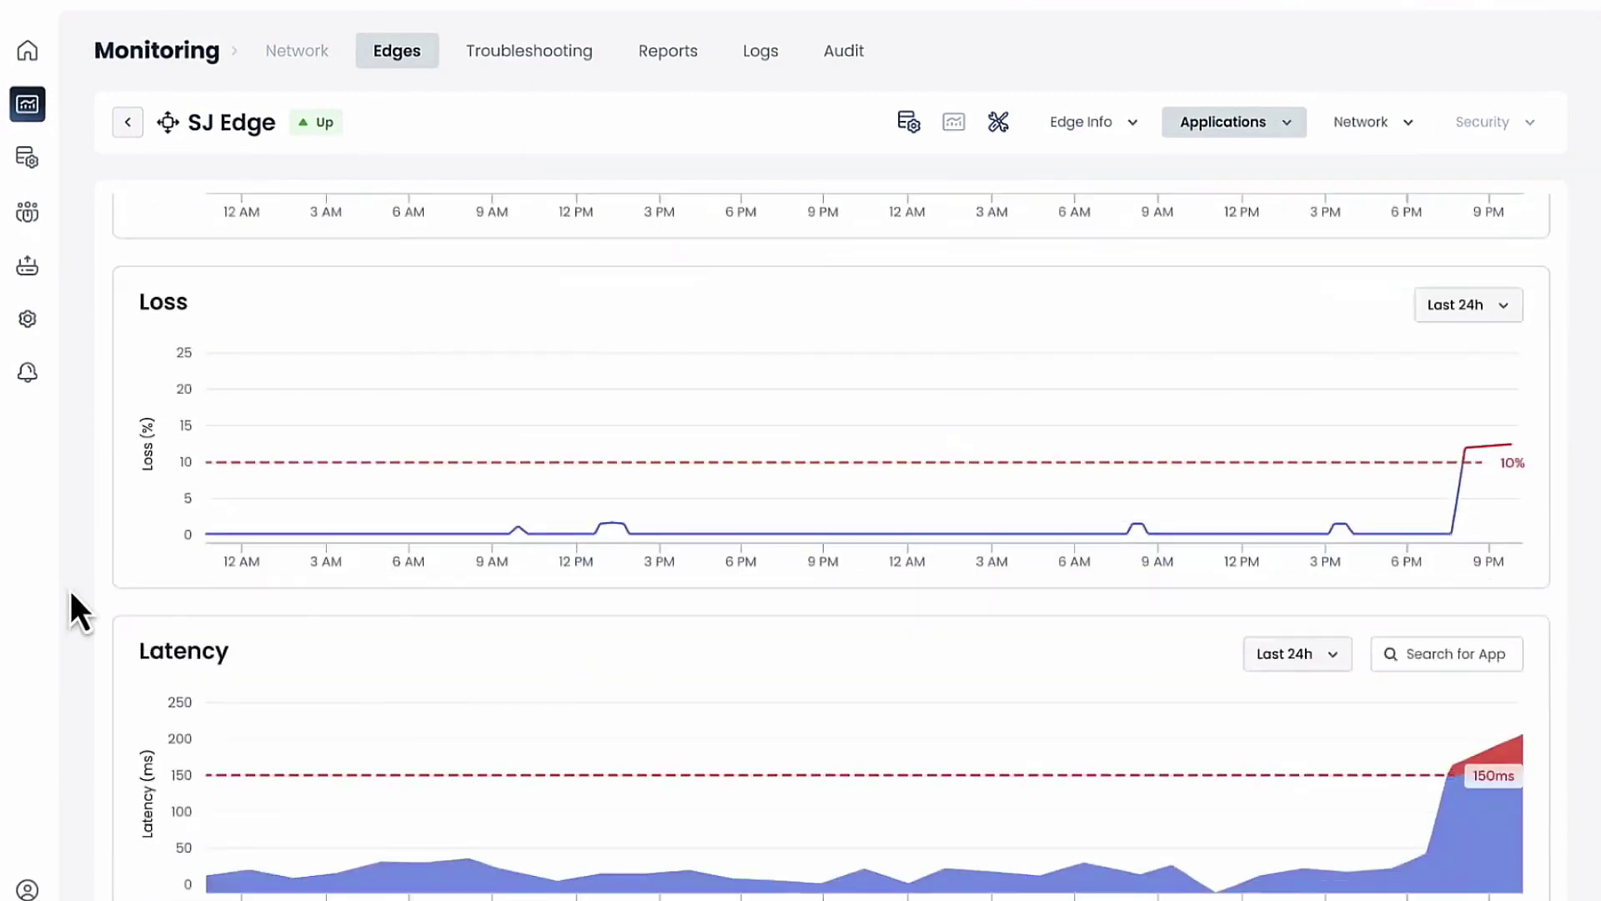
{"action": "scroll", "coordinate": [70, 594], "scroll_direction": "down", "scroll_amount": 5}
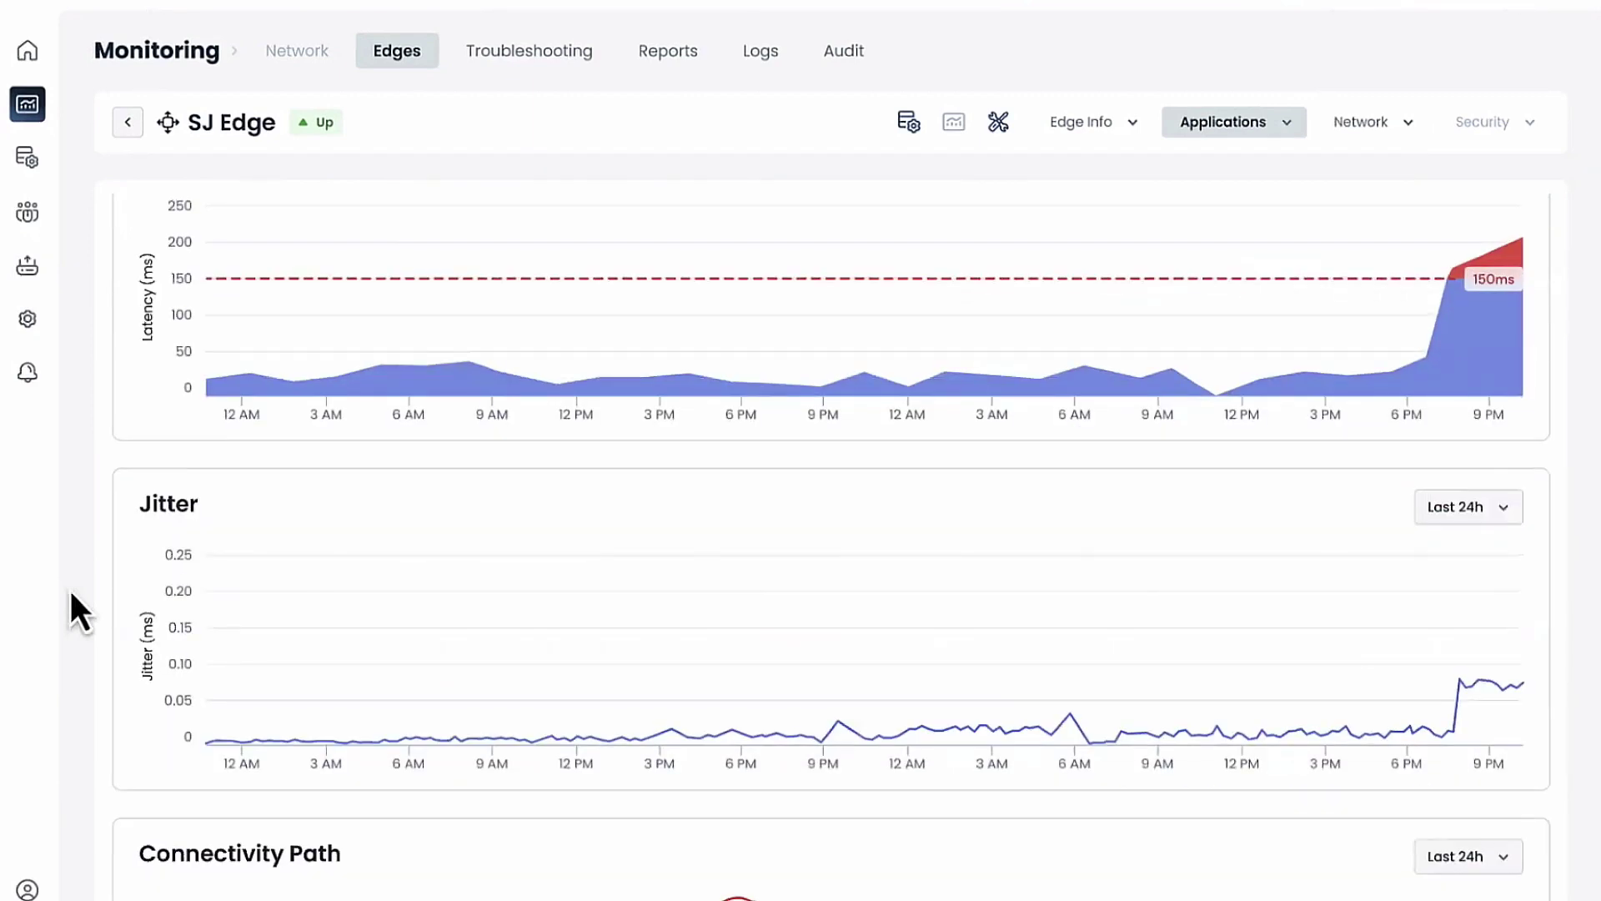
{"action": "scroll", "coordinate": [70, 611], "scroll_direction": "down", "scroll_amount": 1}
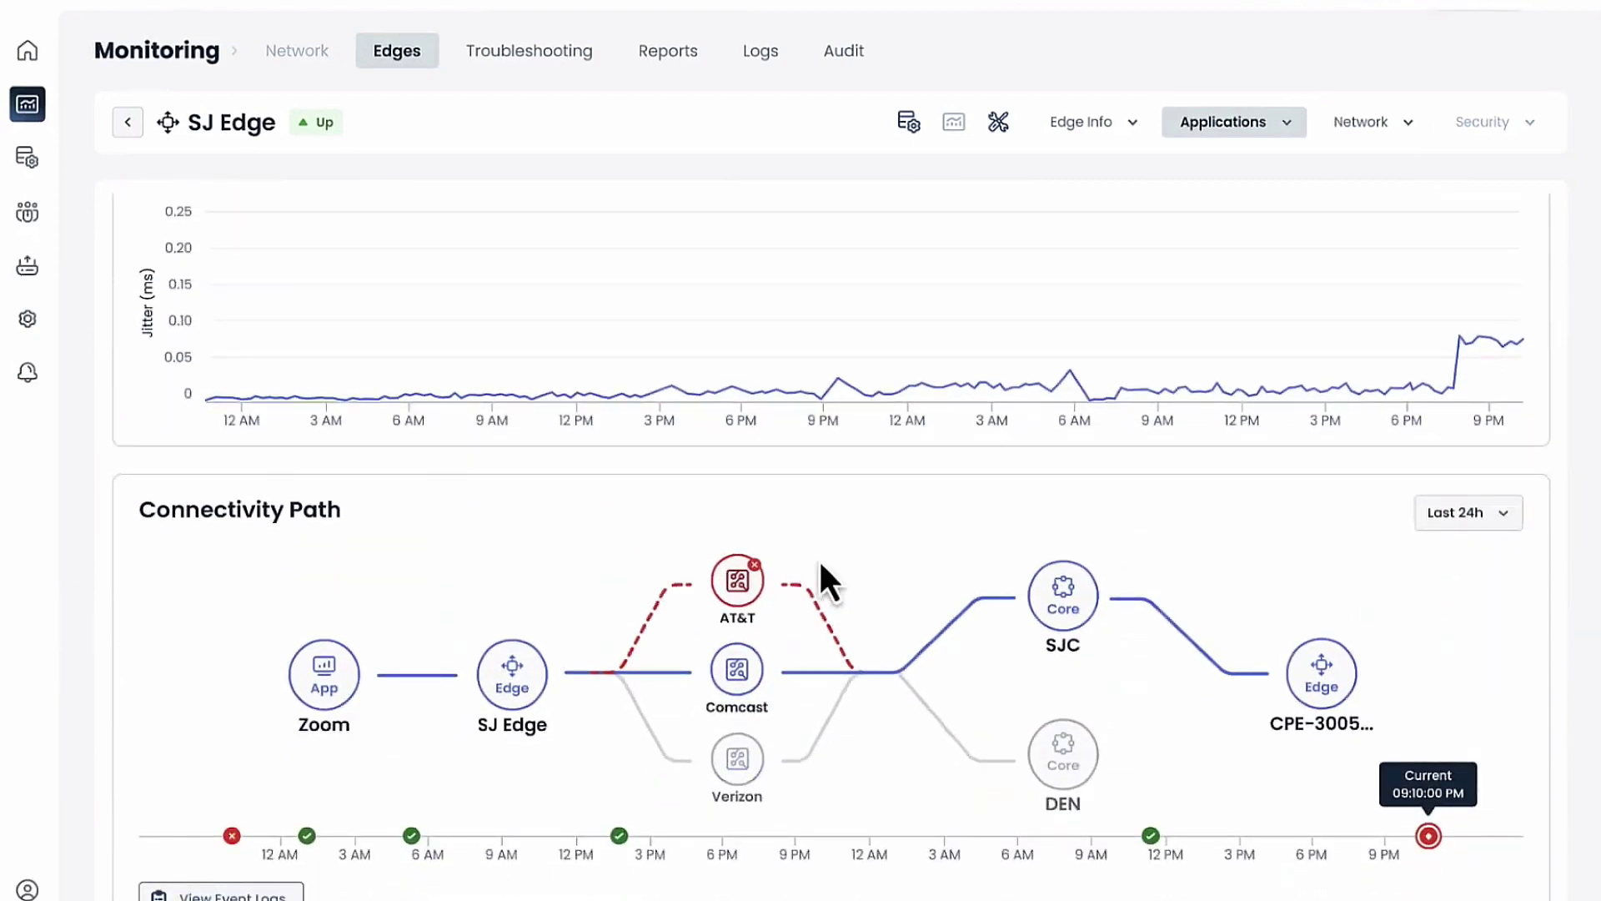
{"action": "left_click", "coordinate": [741, 584]}
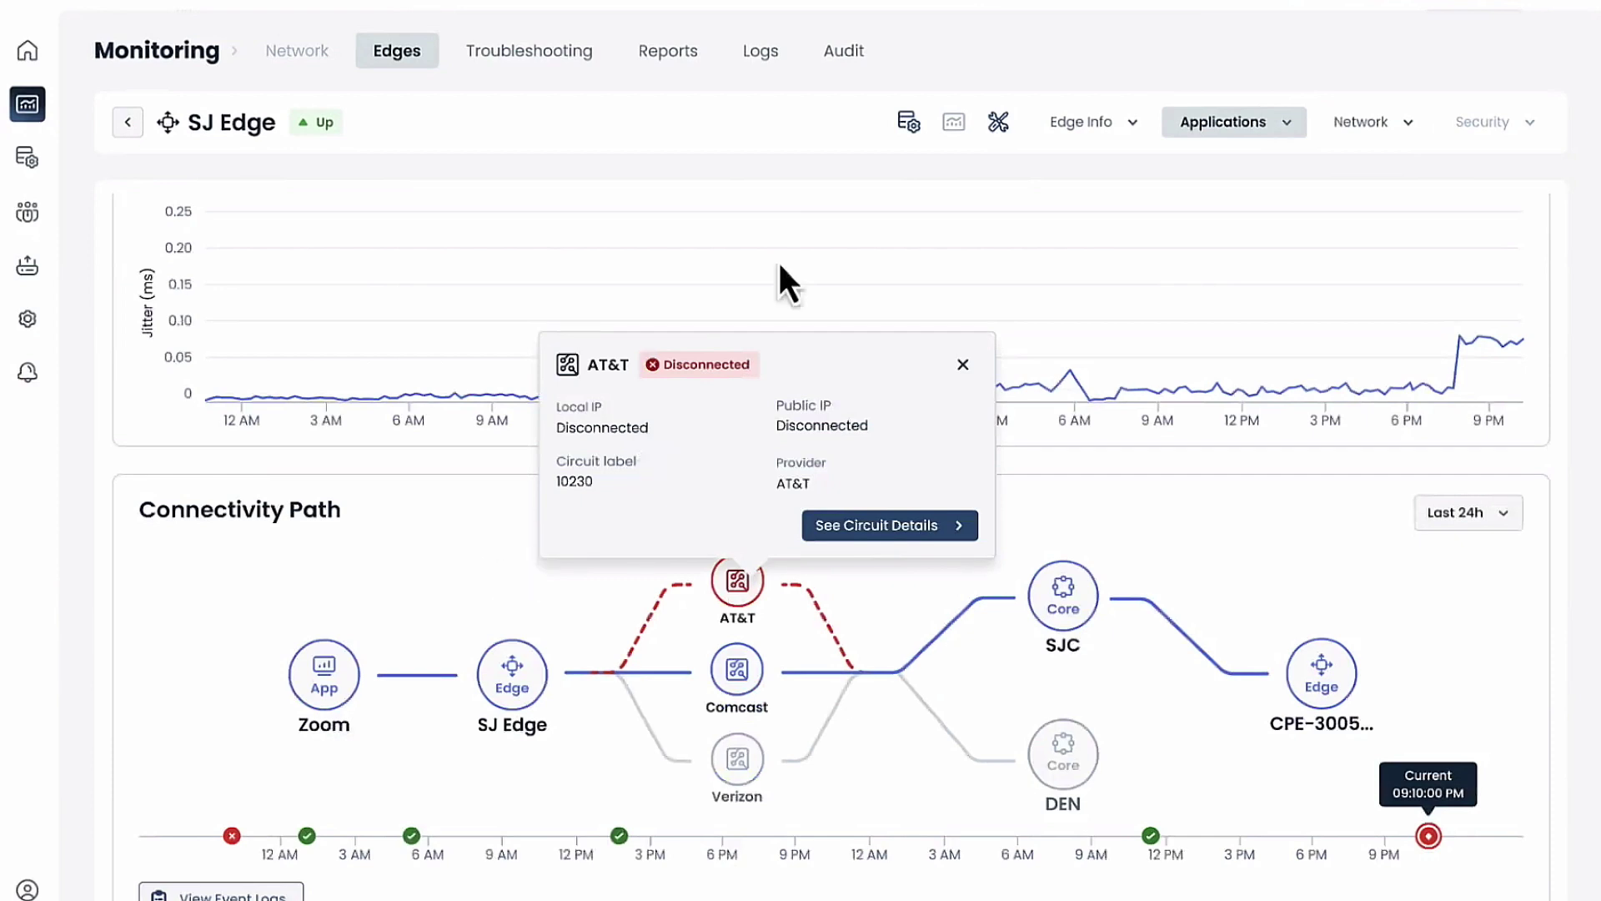
{"action": "left_click", "coordinate": [997, 121]}
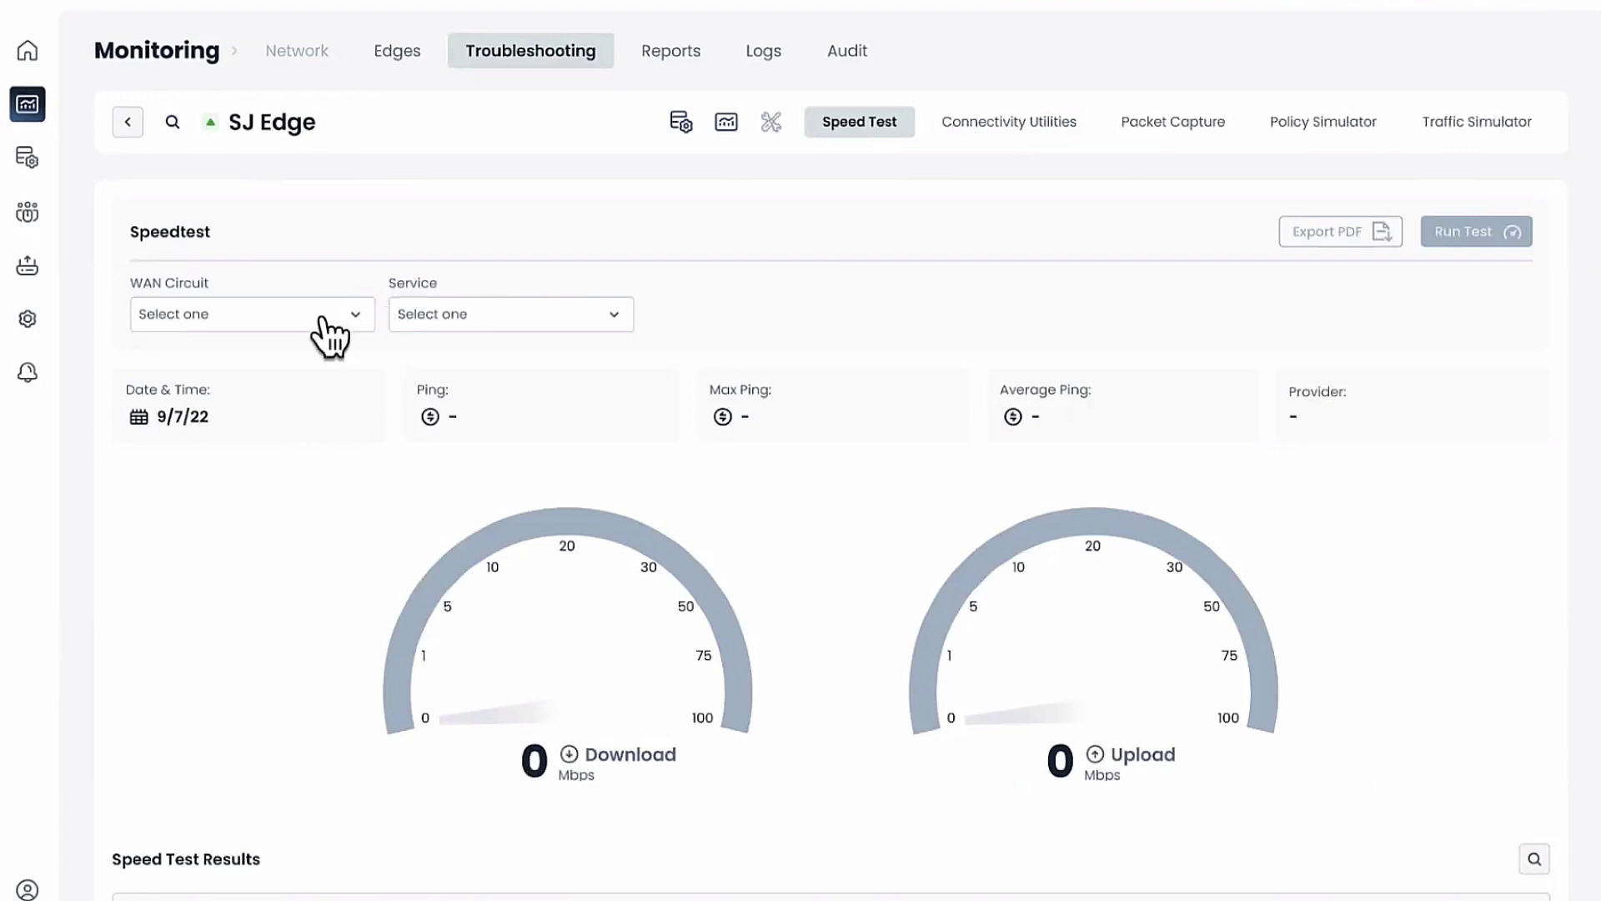
Run a speedtest.net test on Circuit 1: 30.1 Mbps down, 21 Mbps up, 8ms ping
{"action": "left_click", "coordinate": [330, 334]}
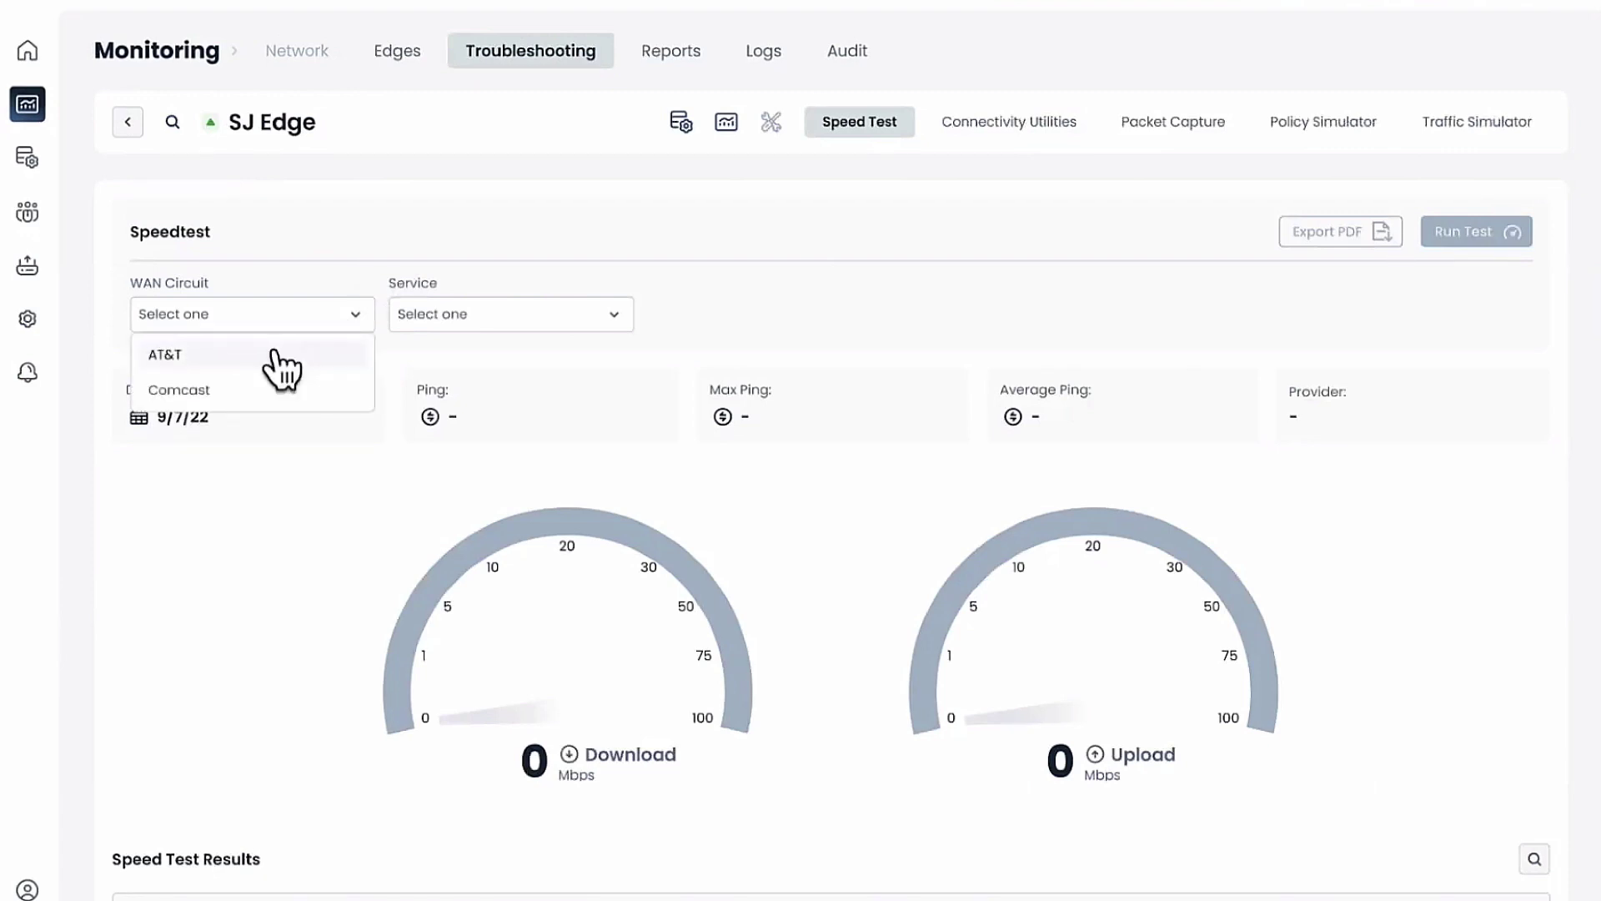
{"action": "left_click", "coordinate": [275, 354]}
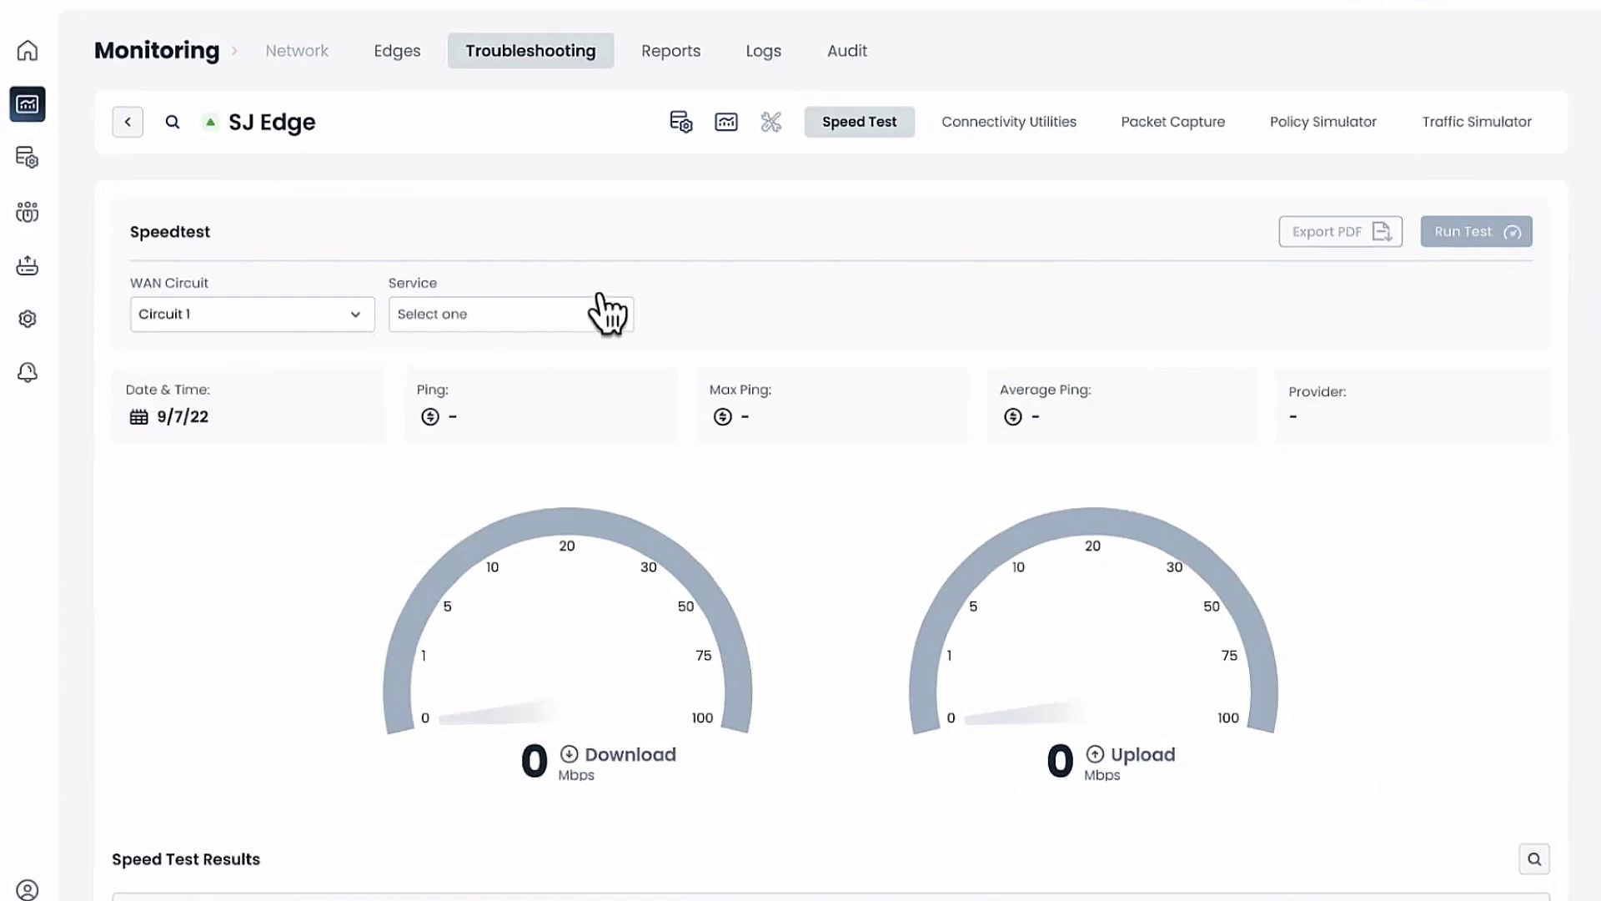
{"action": "left_click", "coordinate": [569, 319]}
{"action": "left_click", "coordinate": [492, 357]}
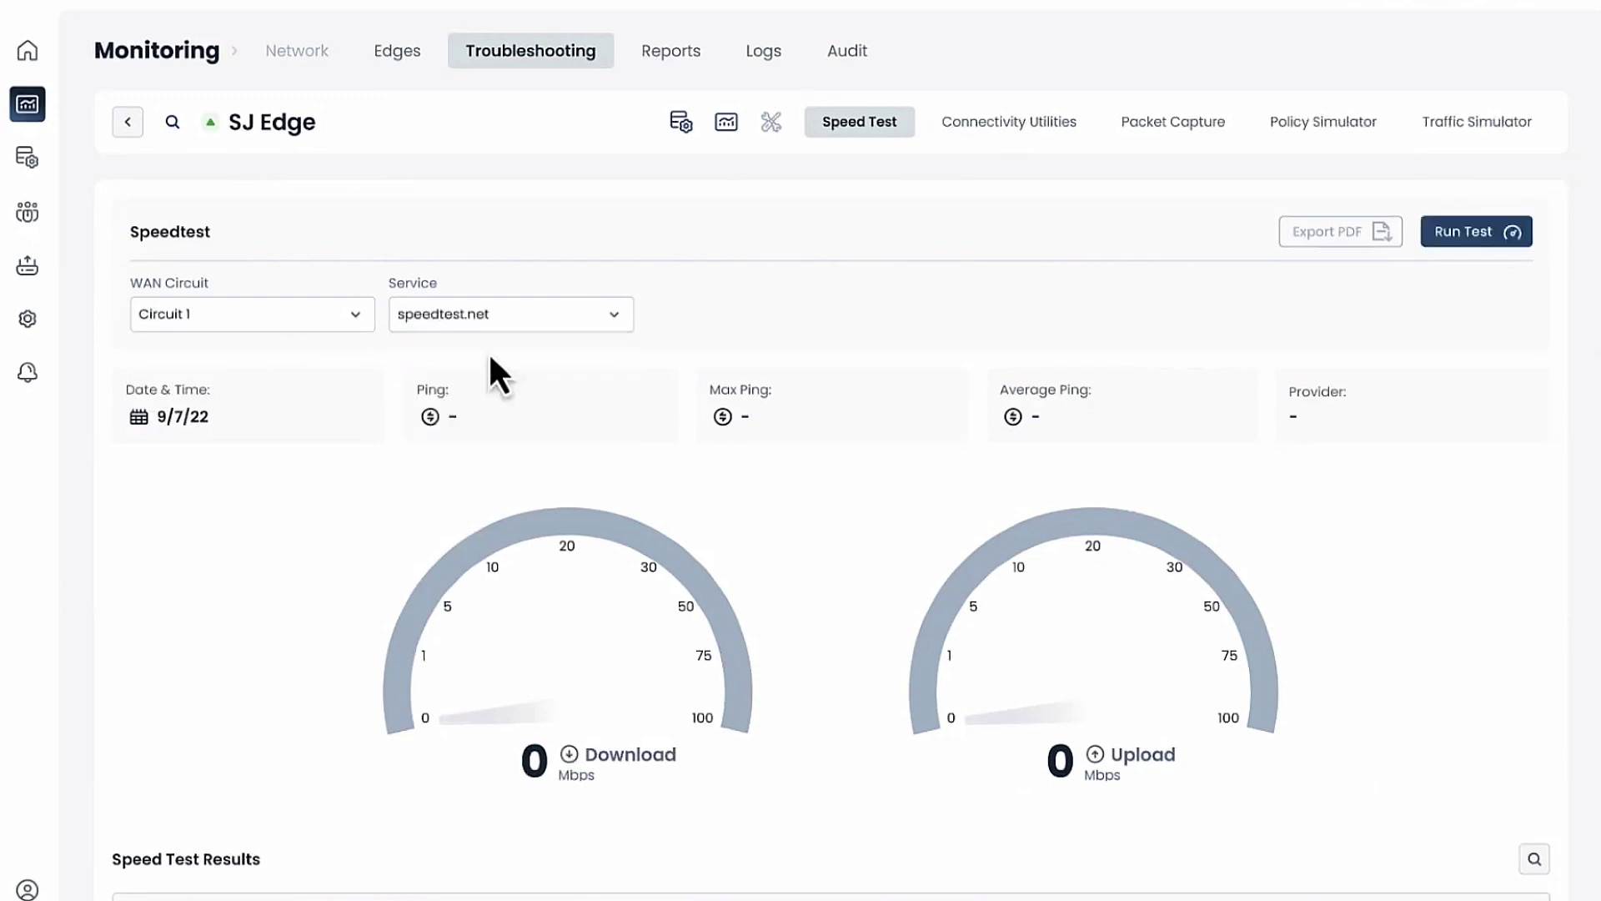
{"action": "left_click", "coordinate": [1454, 239]}
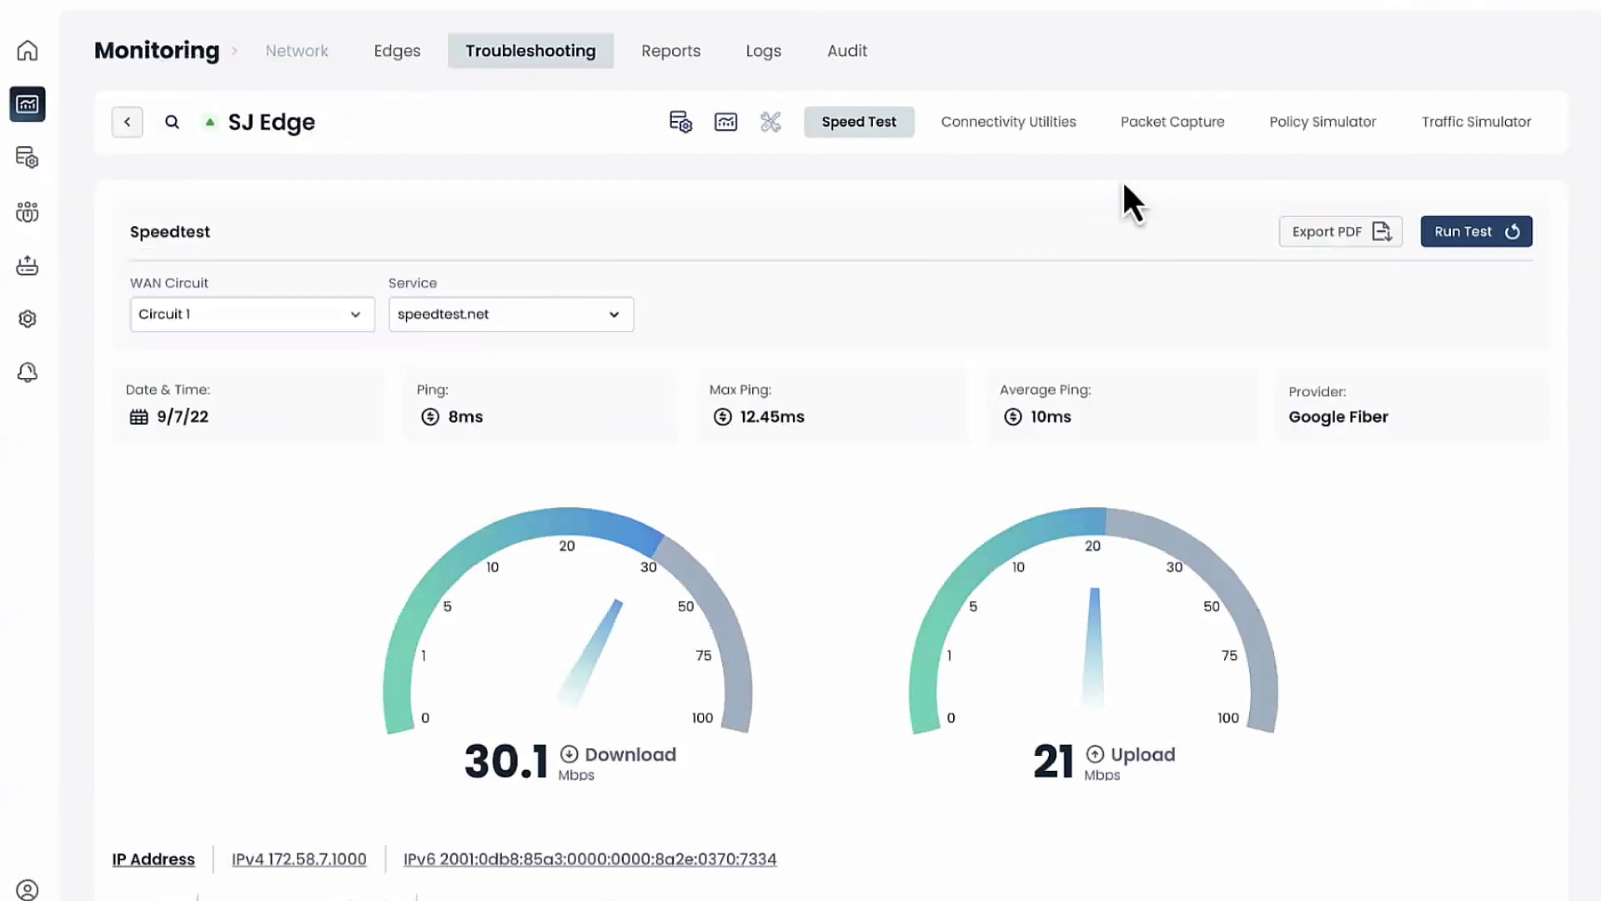
Capture packets on Circuit 1's GigabitEthernet1, then return to SJ Edge's Edge Info map
{"action": "left_click", "coordinate": [1156, 127]}
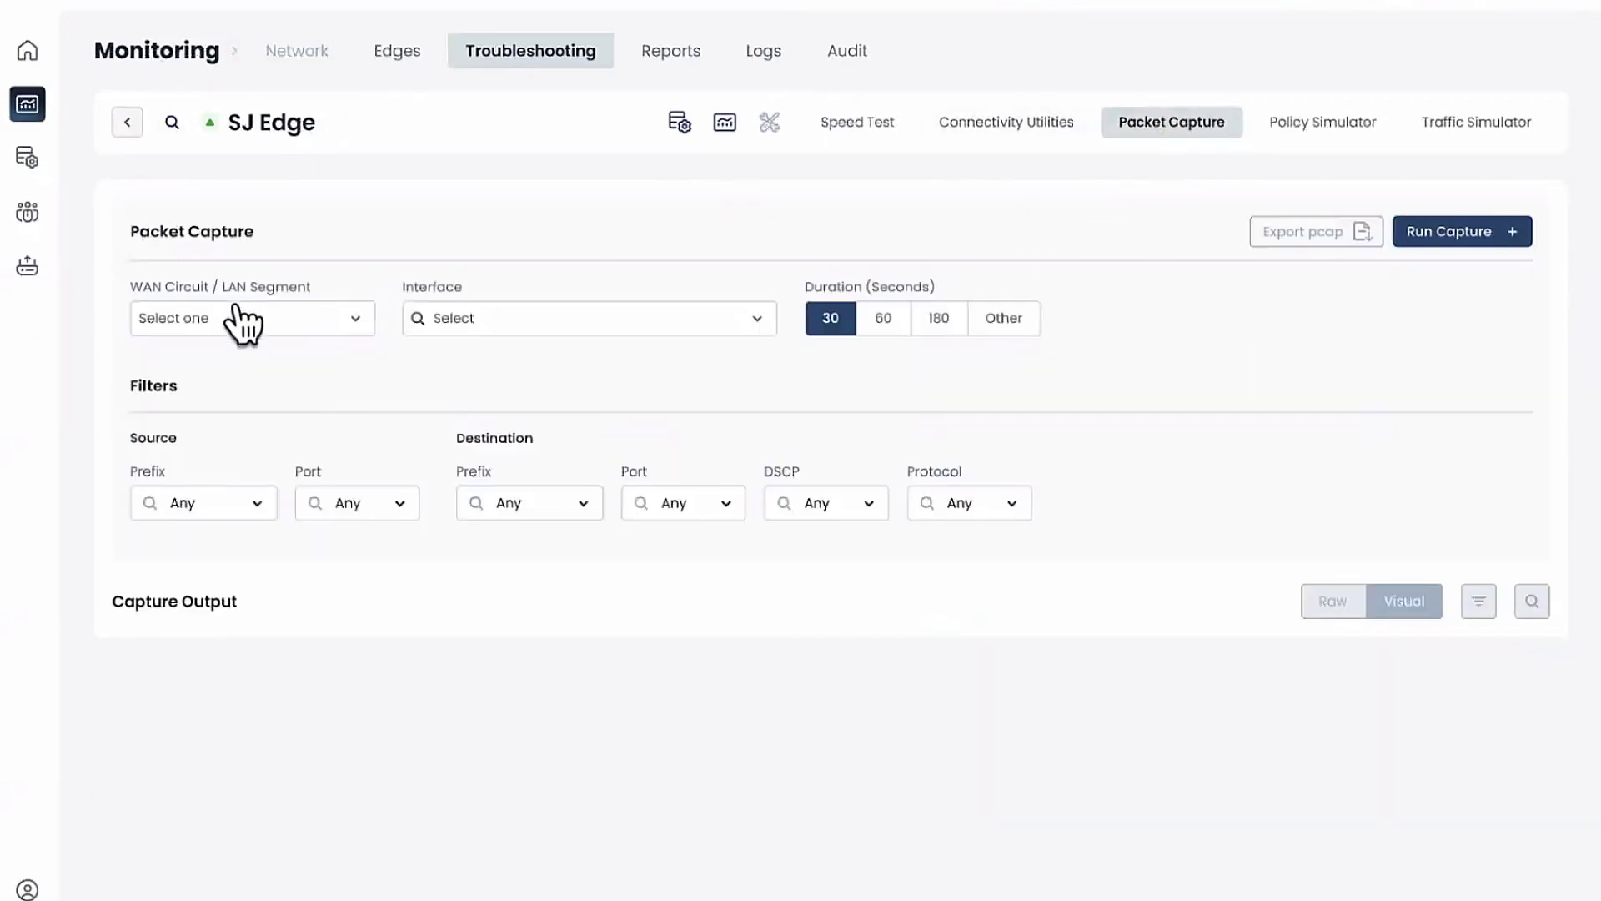
{"action": "mouse_move", "coordinate": [550, 382]}
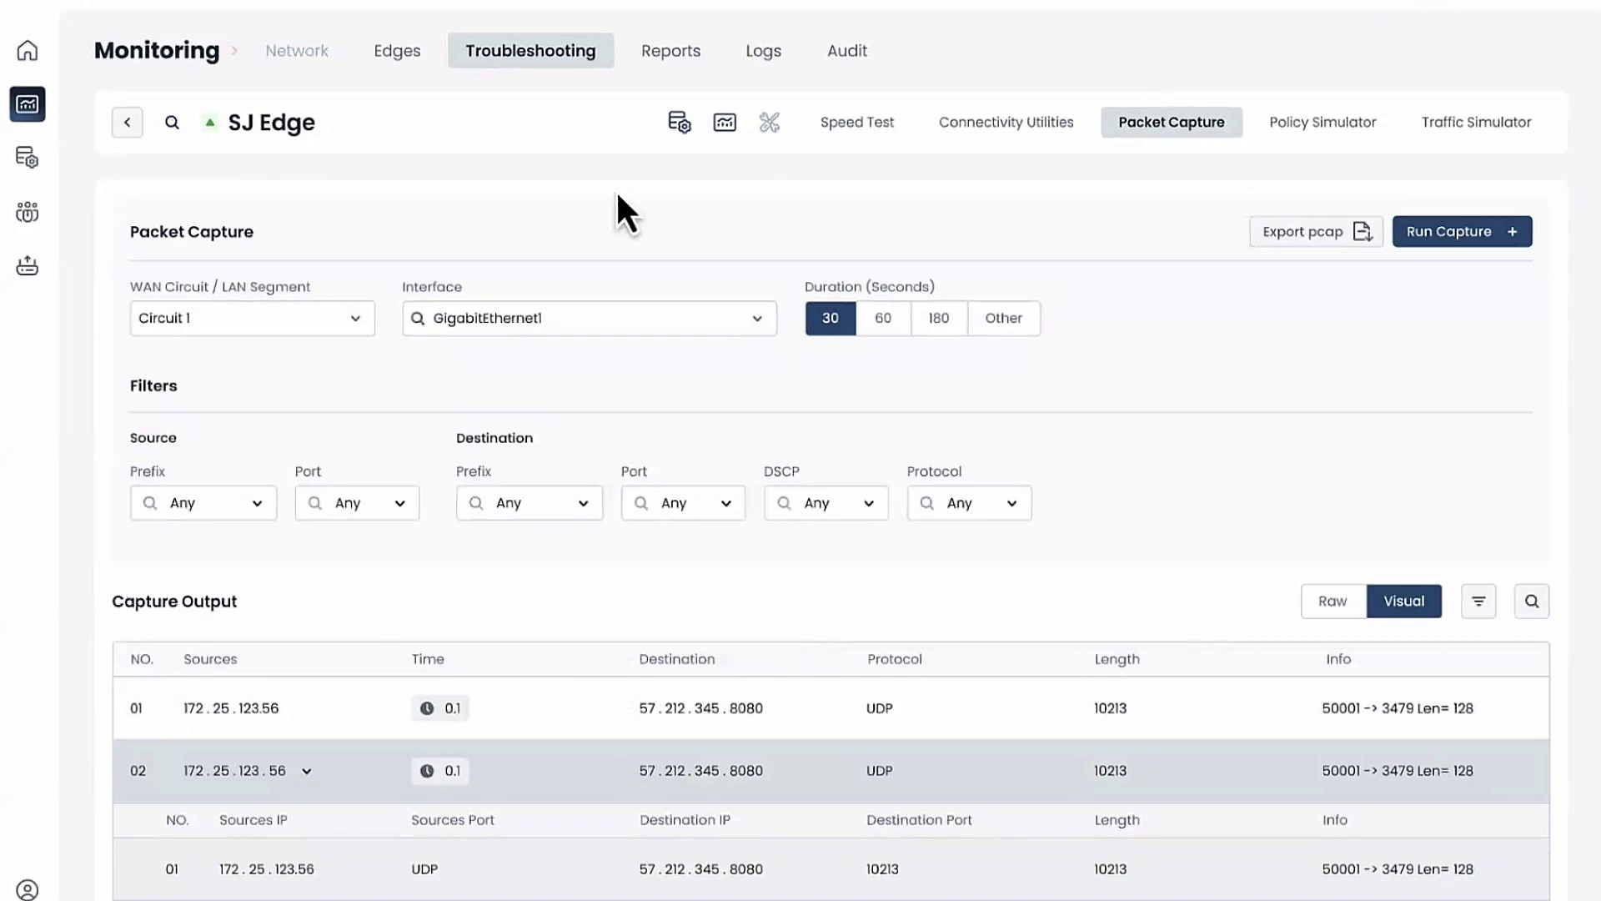
{"action": "left_click", "coordinate": [723, 134]}
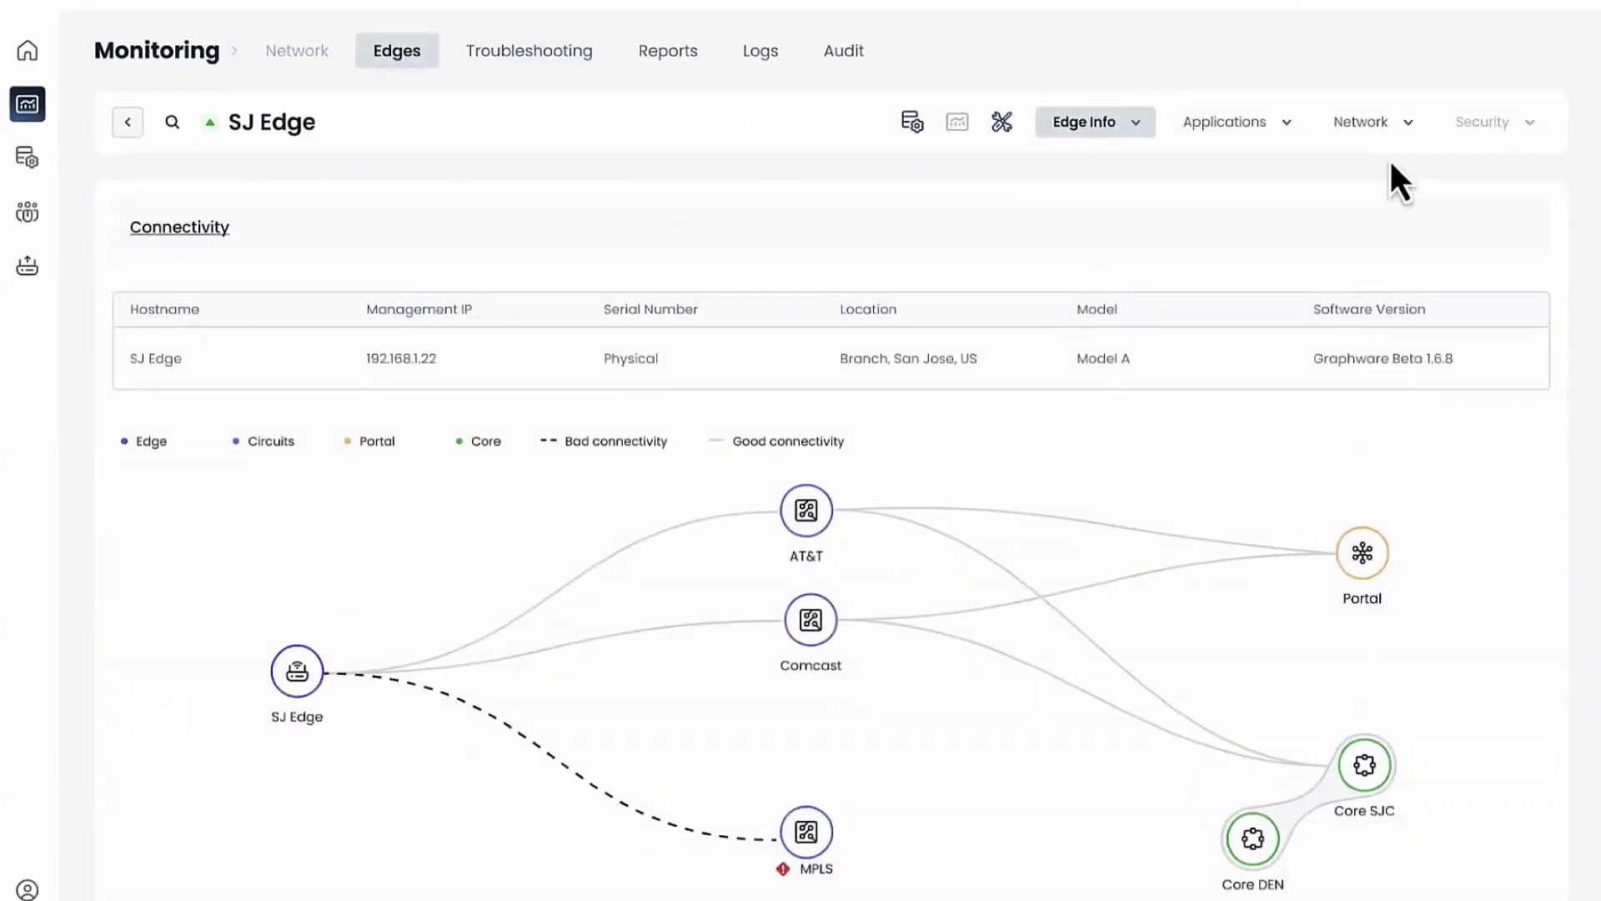